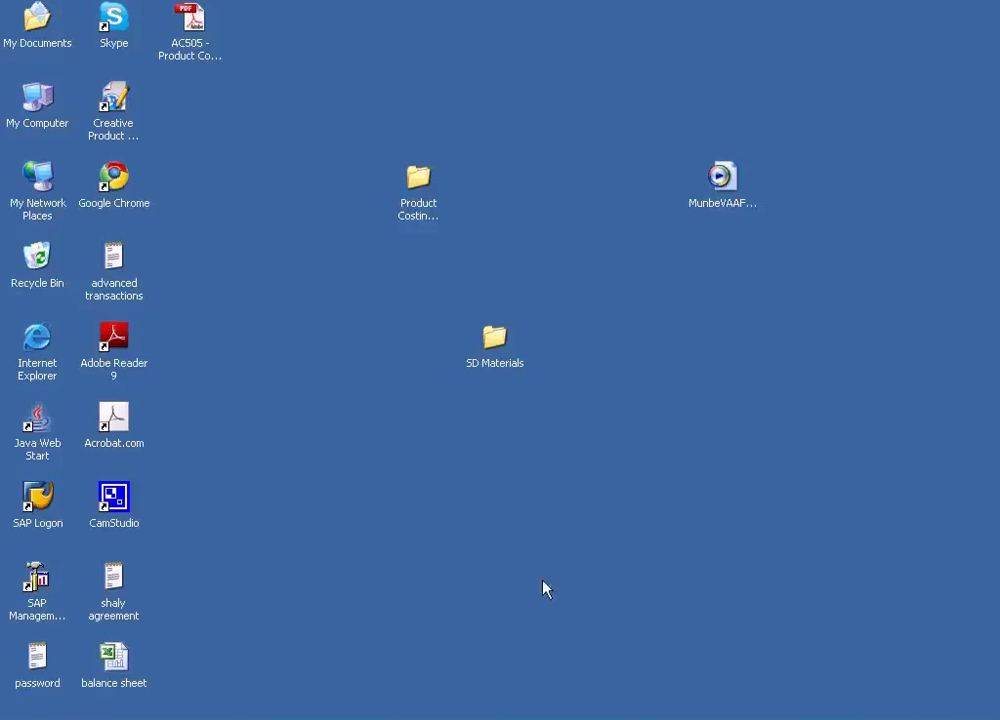
# Bring up the SAP Training2 document in Word and scroll to the lists on page 2.
pyautogui.click(660, 719)
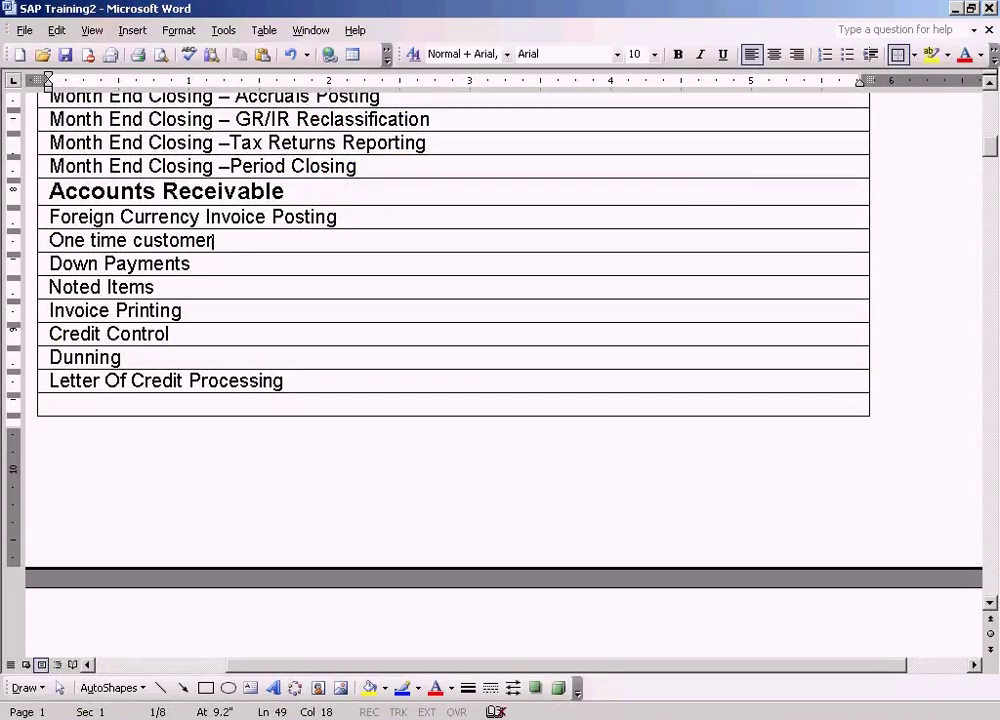
pyautogui.click(993, 372)
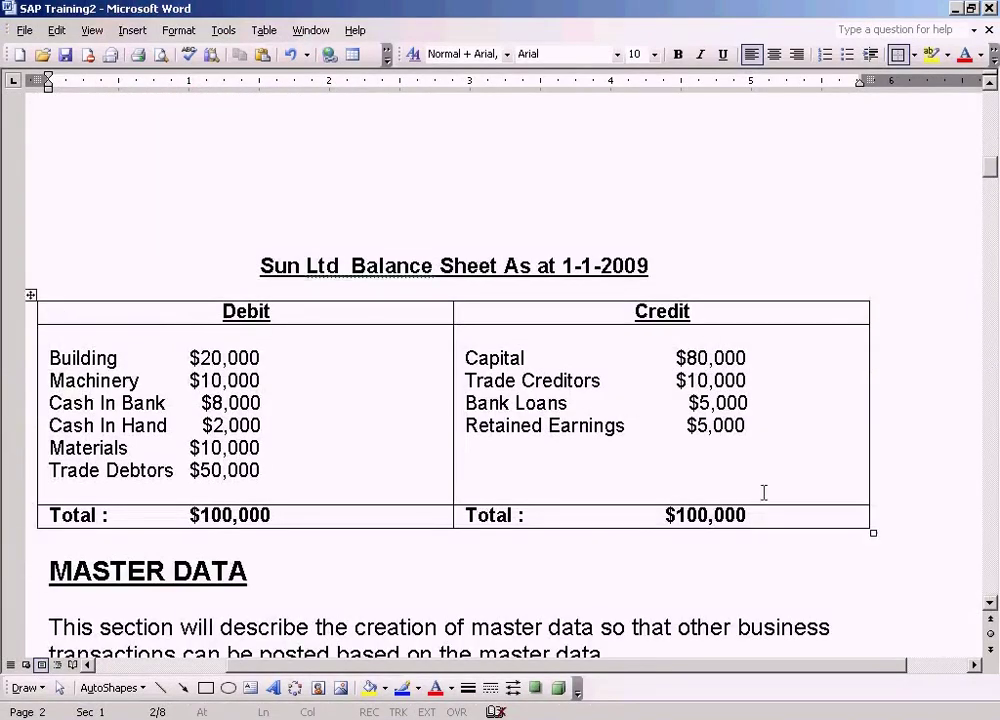
pyautogui.scroll(-5, 600, 569)
pyautogui.scroll(3, 600, 569)
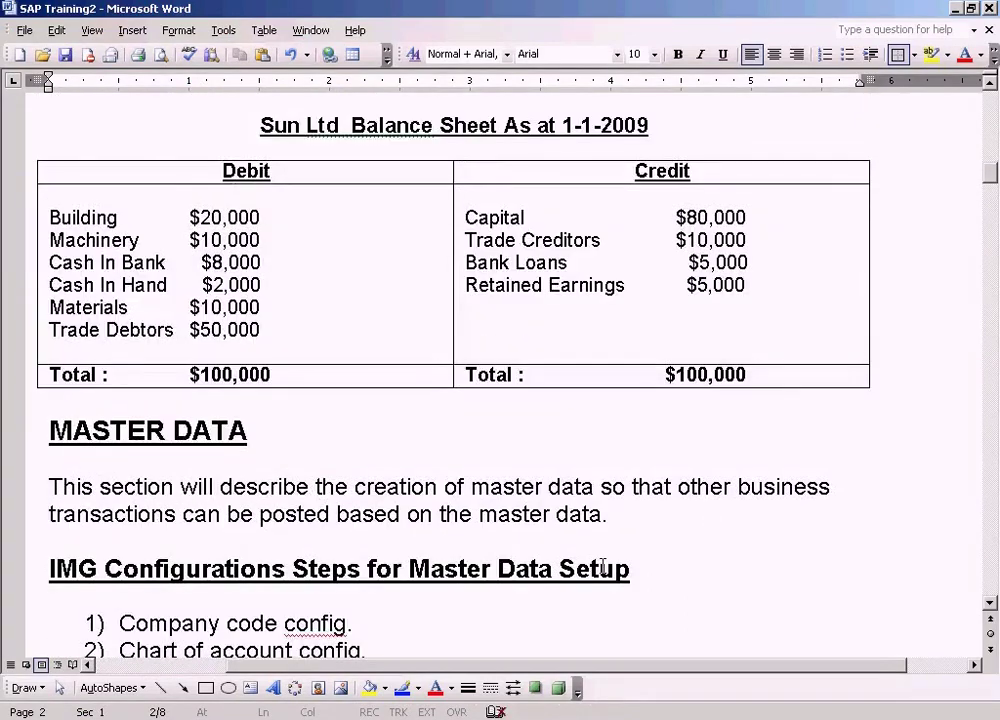
pyautogui.scroll(-2, 602, 567)
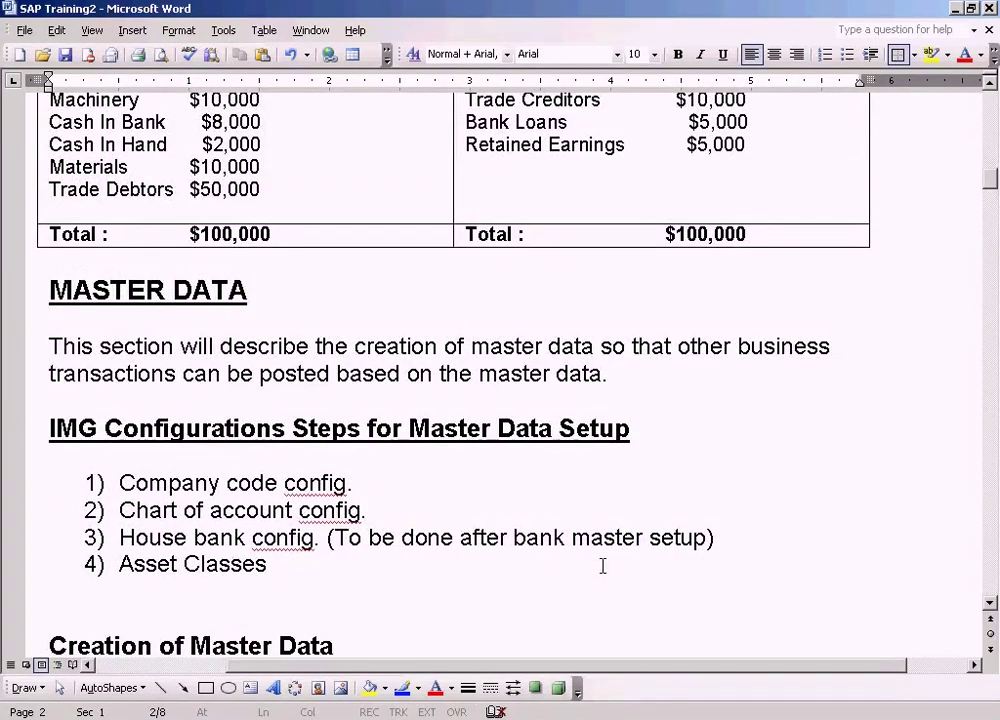
pyautogui.scroll(-5, 603, 566)
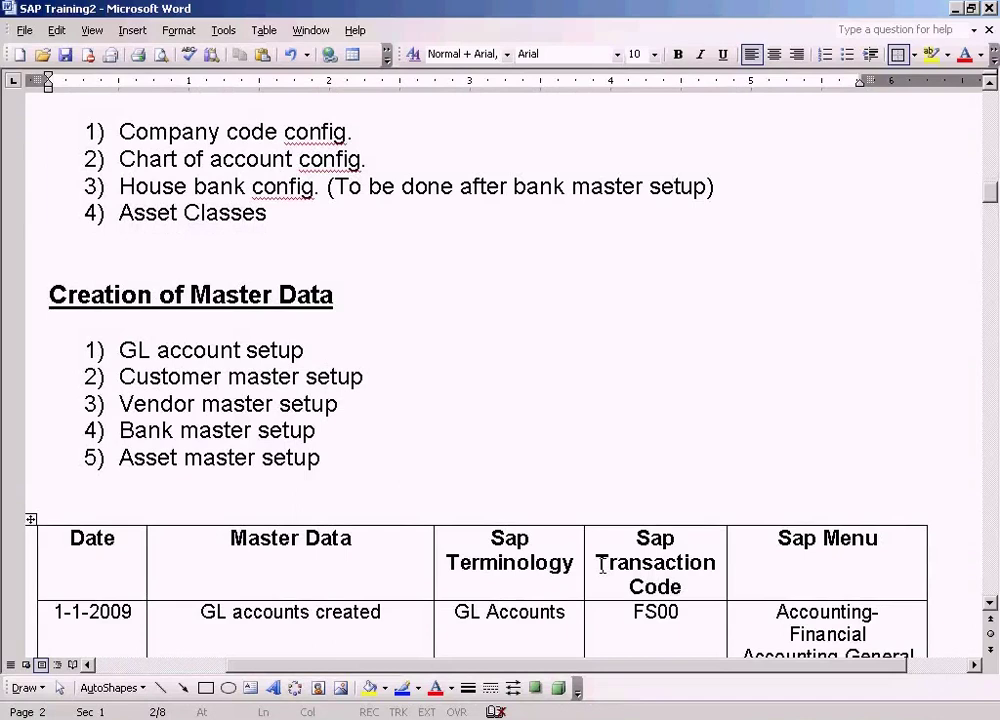
pyautogui.scroll(1, 601, 565)
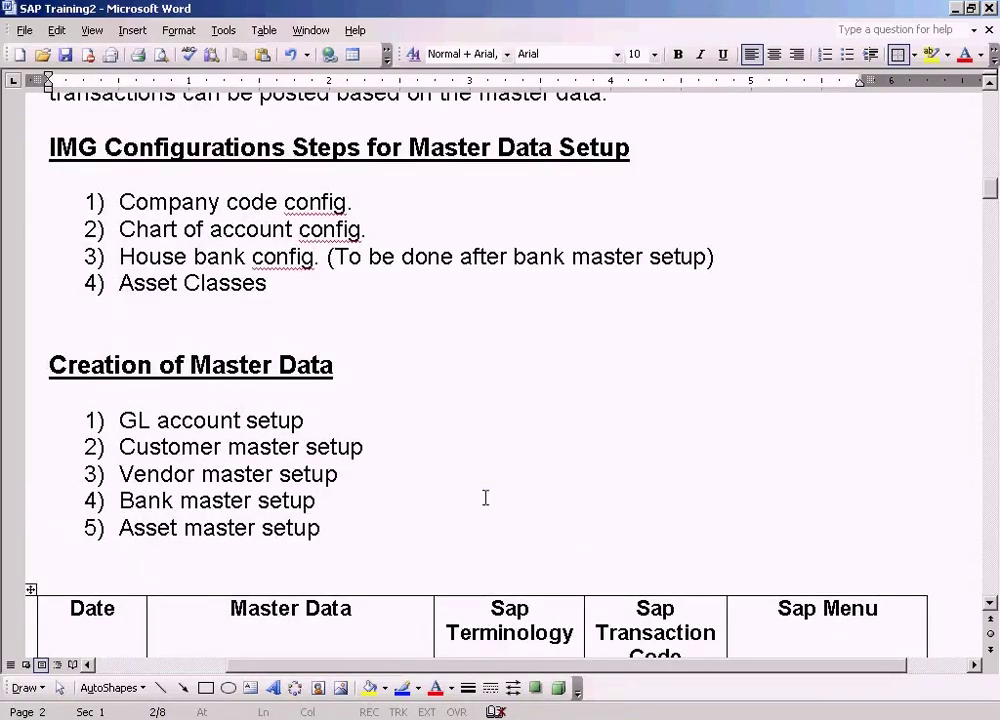
# Highlight the Company code, Chart of account, House bank and Asset Classes configuration lines.
pyautogui.moveTo(357, 204); pyautogui.dragTo(122, 205)
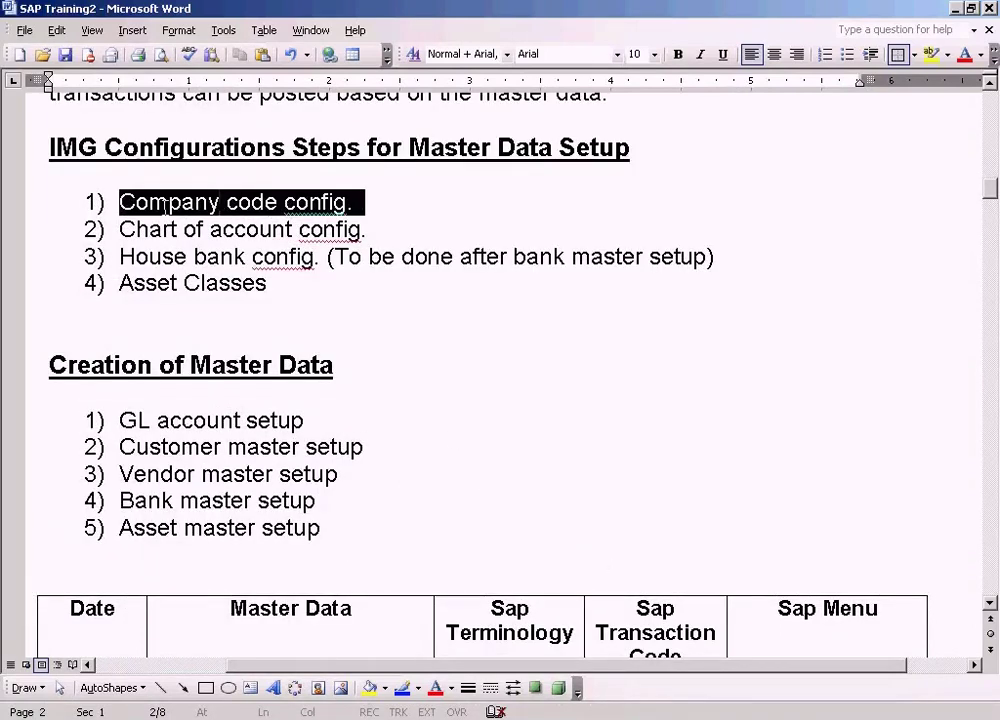
pyautogui.moveTo(366, 229); pyautogui.dragTo(150, 229)
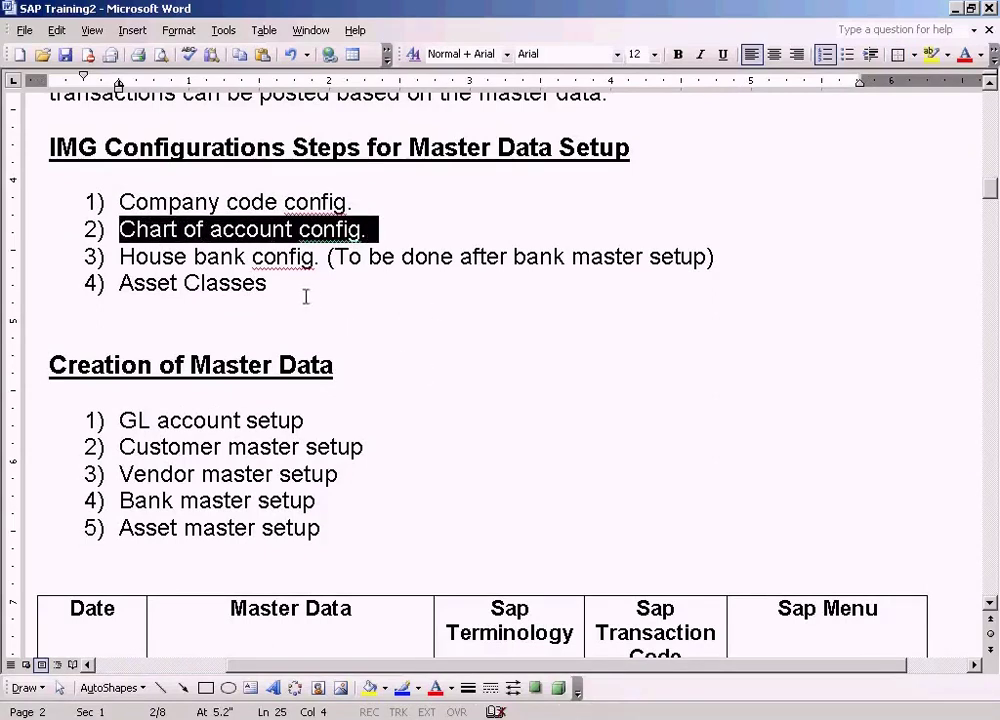
pyautogui.moveTo(306, 297); pyautogui.dragTo(177, 263)
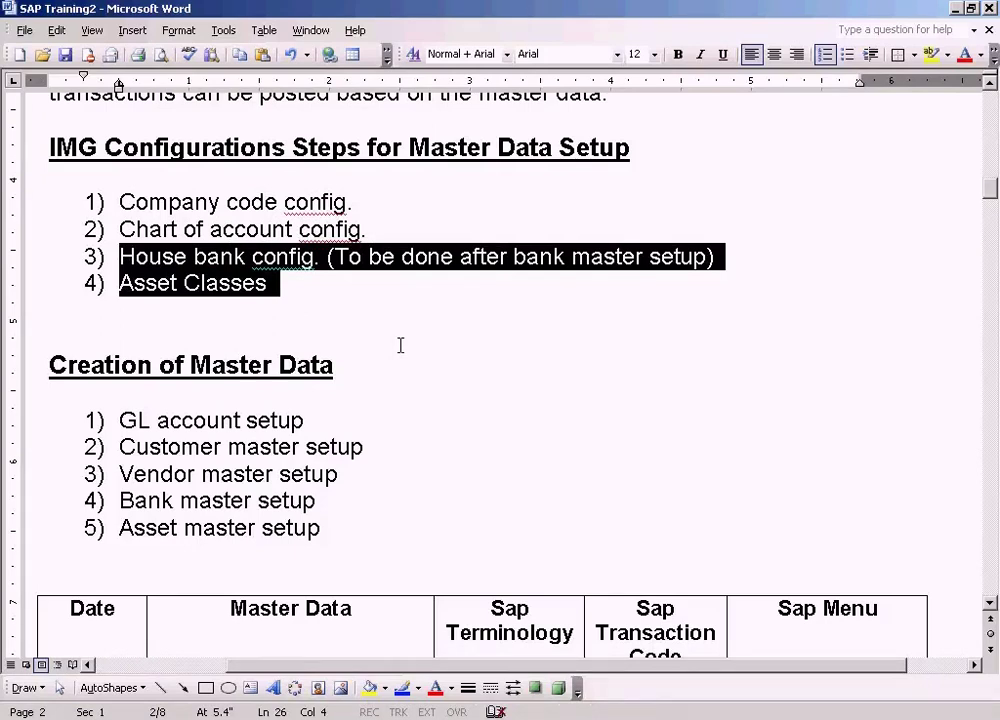
pyautogui.click(384, 410)
# Point out the Creation of Master Data items, ending with the GL account setup line selected.
pyautogui.click(342, 367)
pyautogui.click(334, 406)
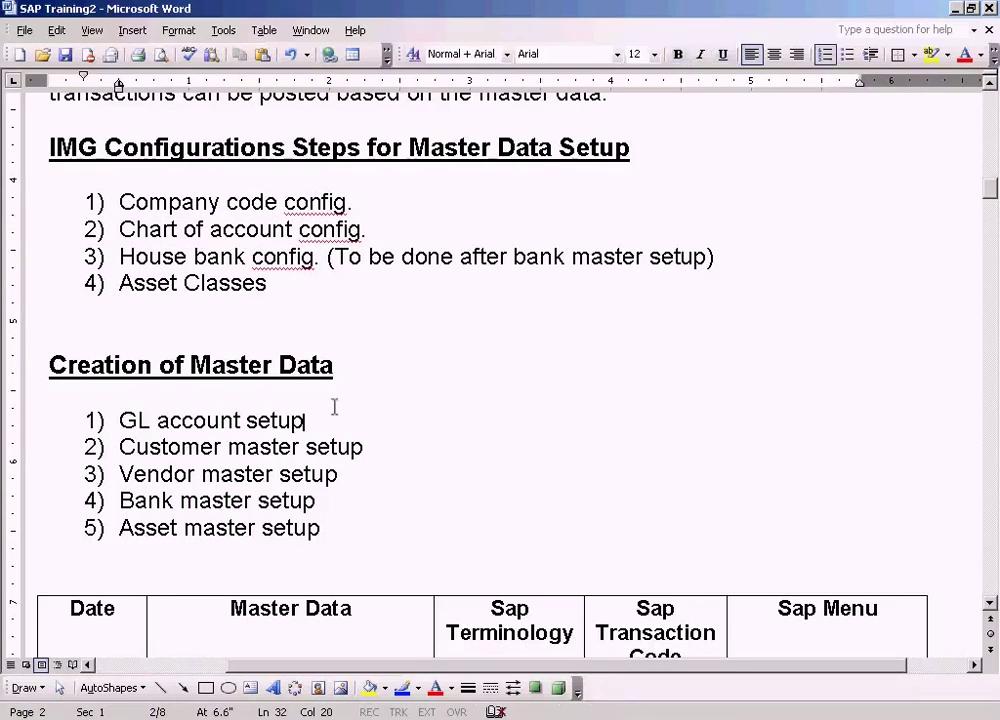
pyautogui.click(275, 205)
pyautogui.press('Down')
pyautogui.moveTo(312, 420); pyautogui.dragTo(107, 418)
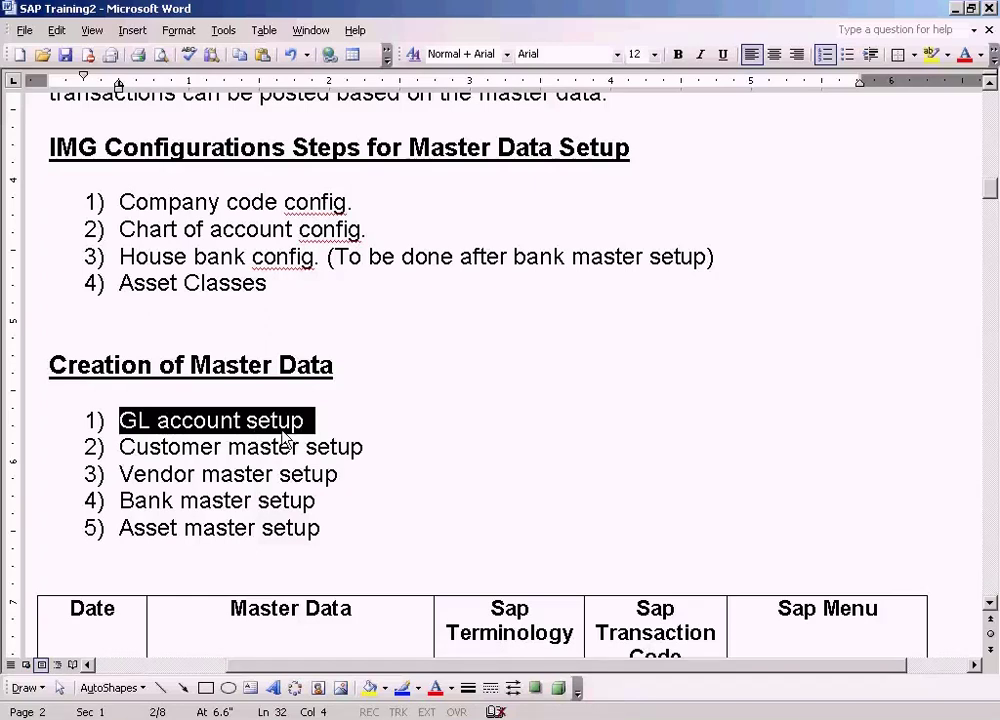
pyautogui.scroll(-1, 290, 428)
pyautogui.scroll(-2, 290, 428)
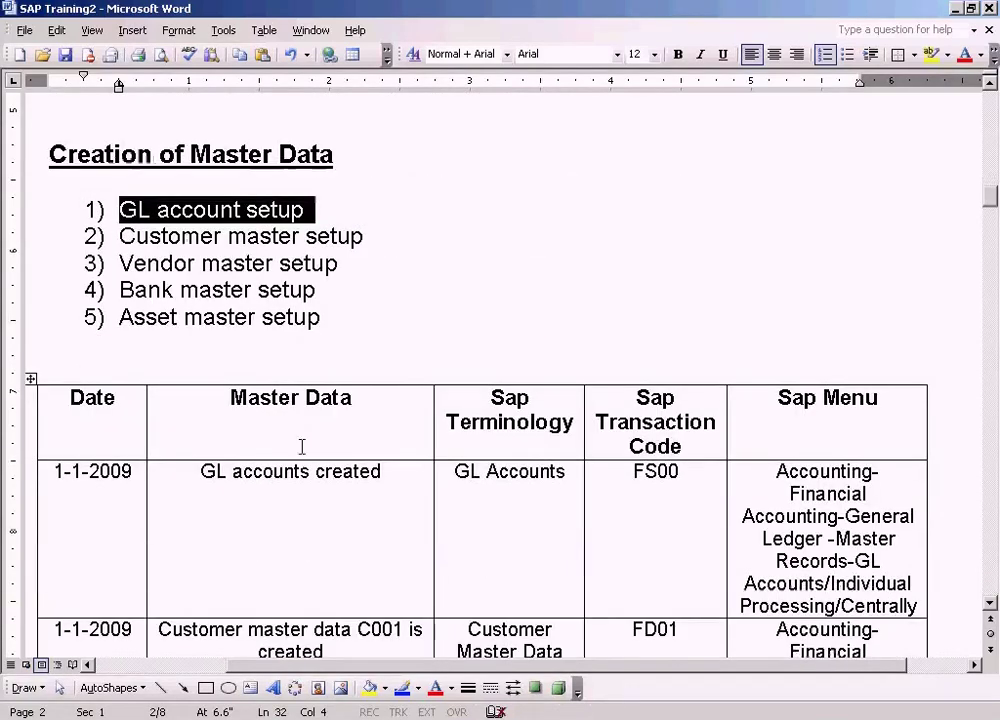
pyautogui.click(250, 505)
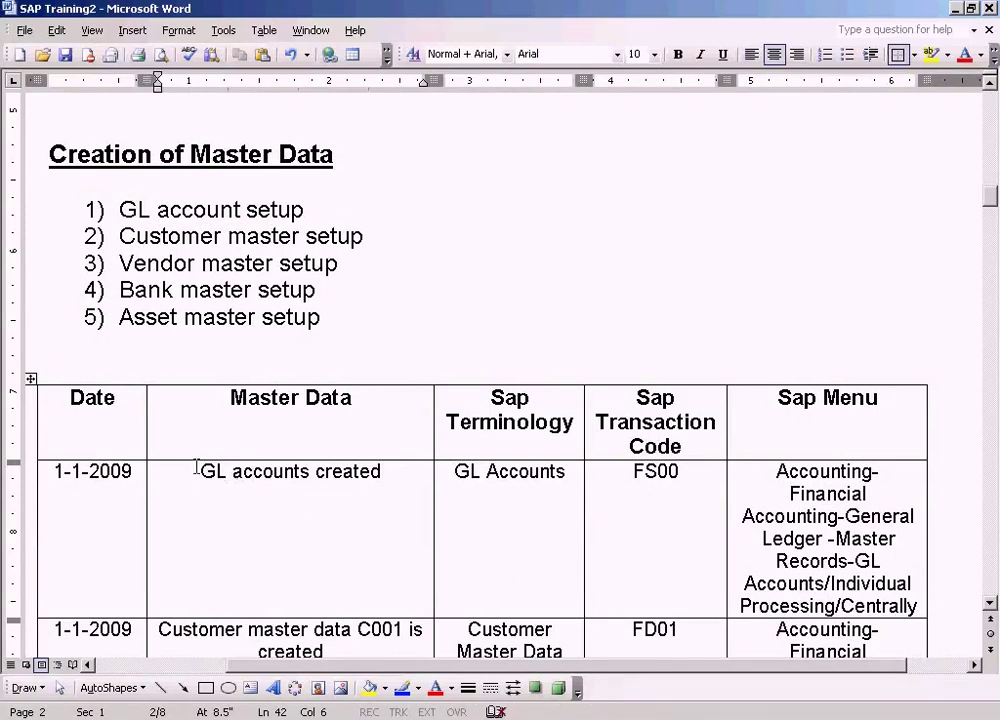
pyautogui.moveTo(196, 471); pyautogui.dragTo(381, 471)
pyautogui.scroll(-1, 440, 505)
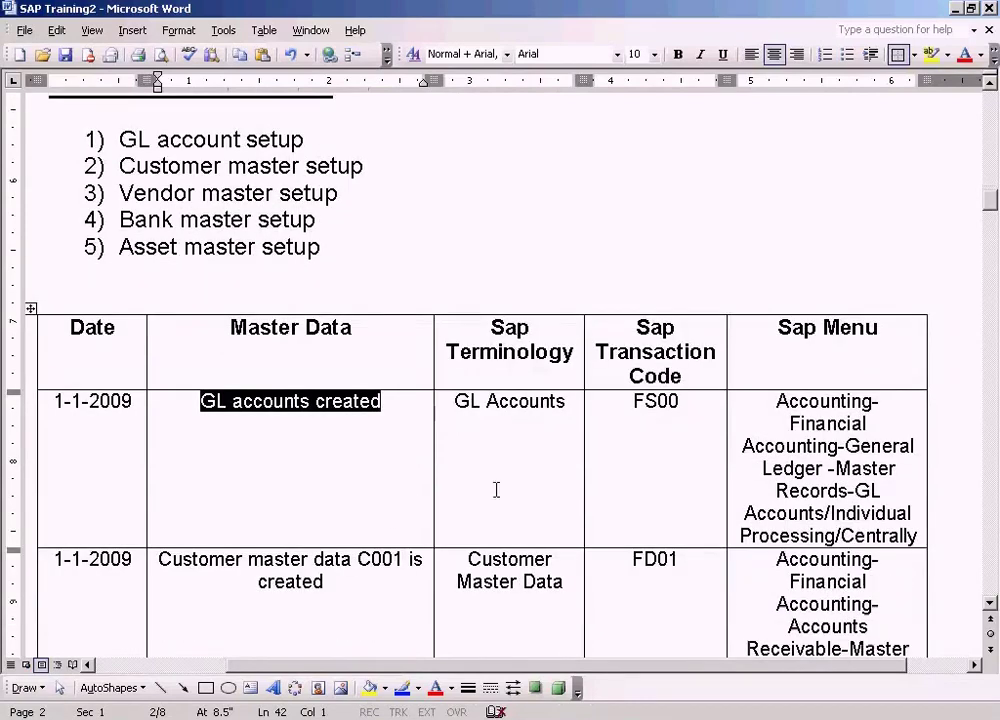
pyautogui.click(855, 490)
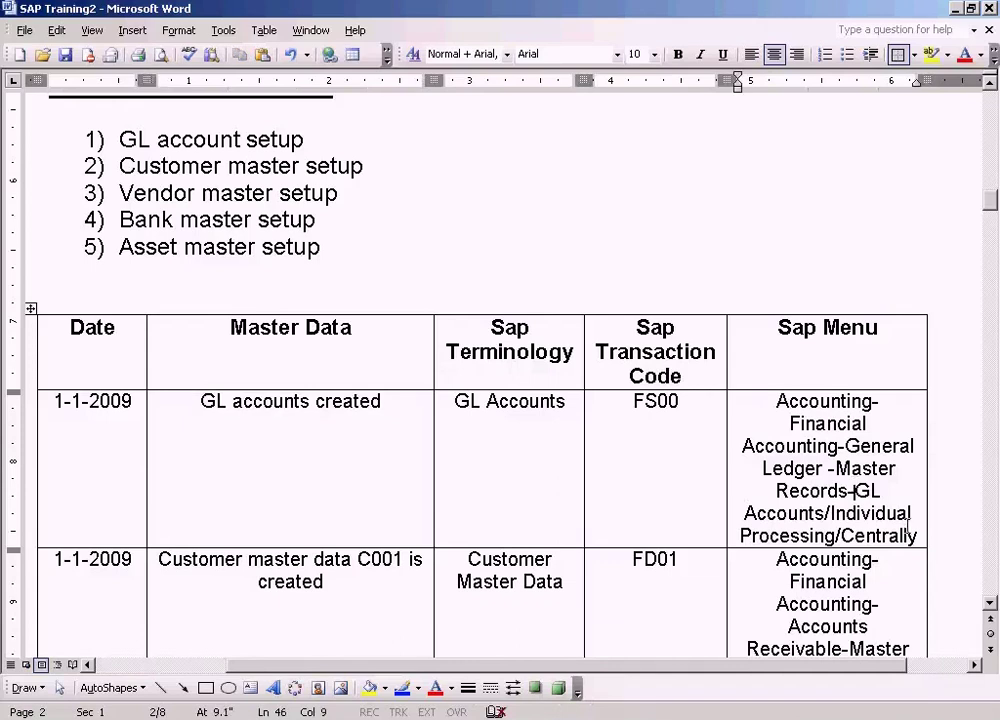
pyautogui.moveTo(918, 535); pyautogui.dragTo(628, 408)
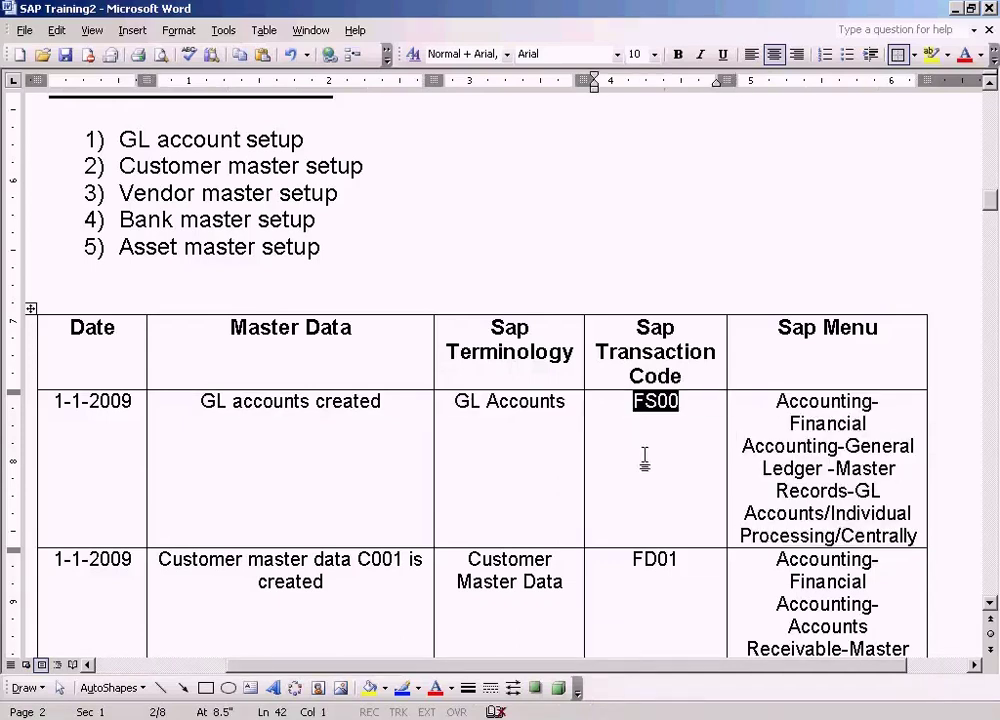
pyautogui.scroll(-1, 646, 453)
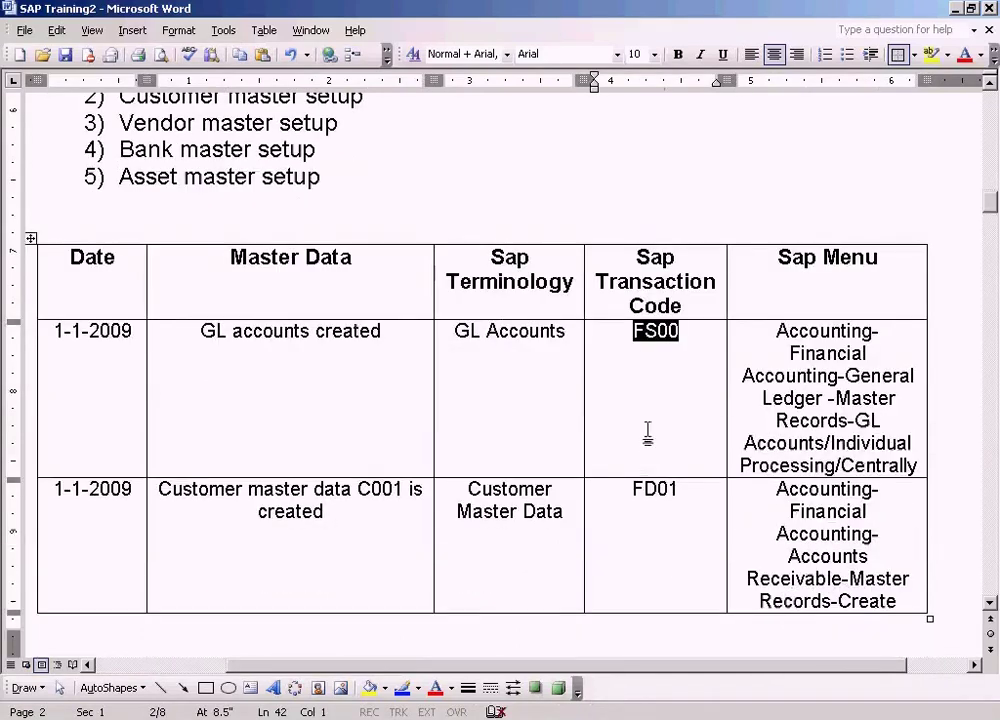
pyautogui.click(647, 352)
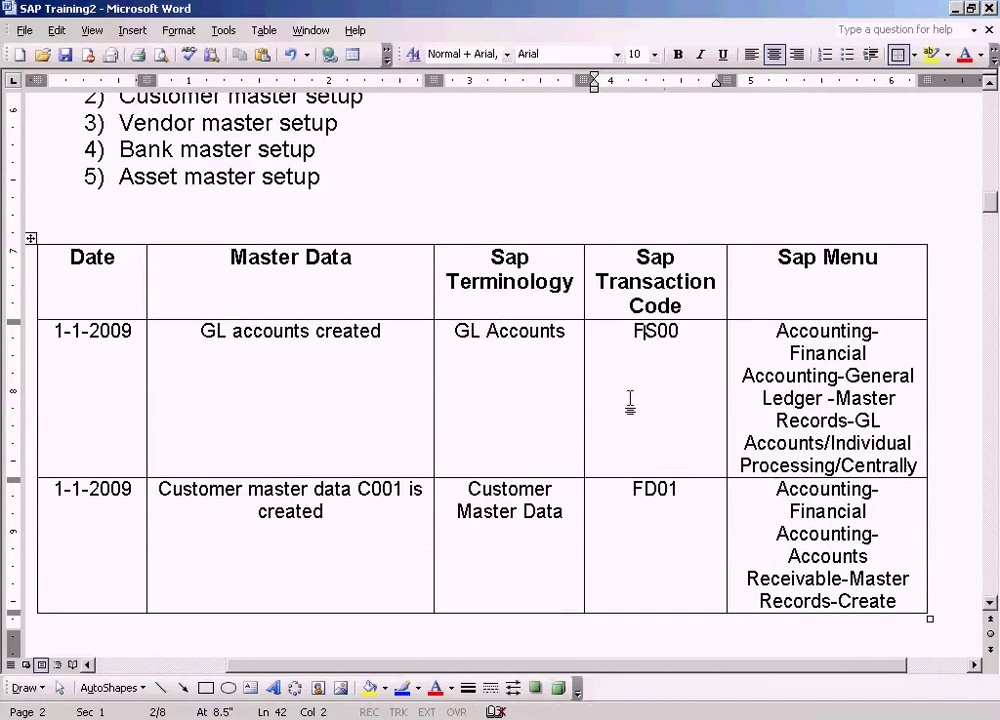
pyautogui.click(386, 504)
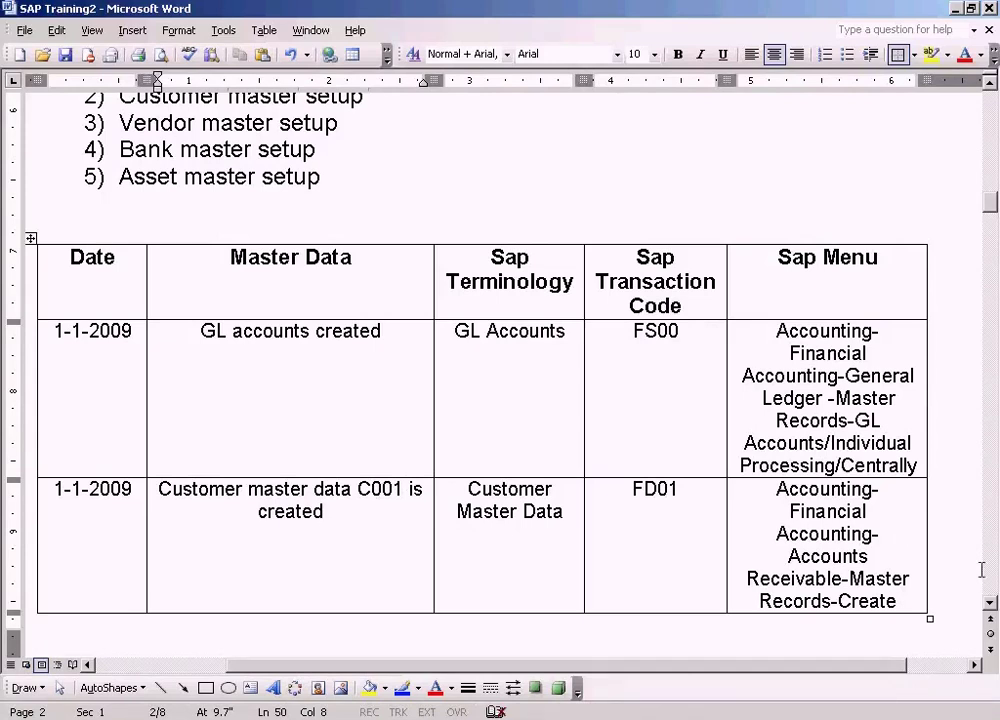
pyautogui.click(990, 604)
pyautogui.click(990, 604)
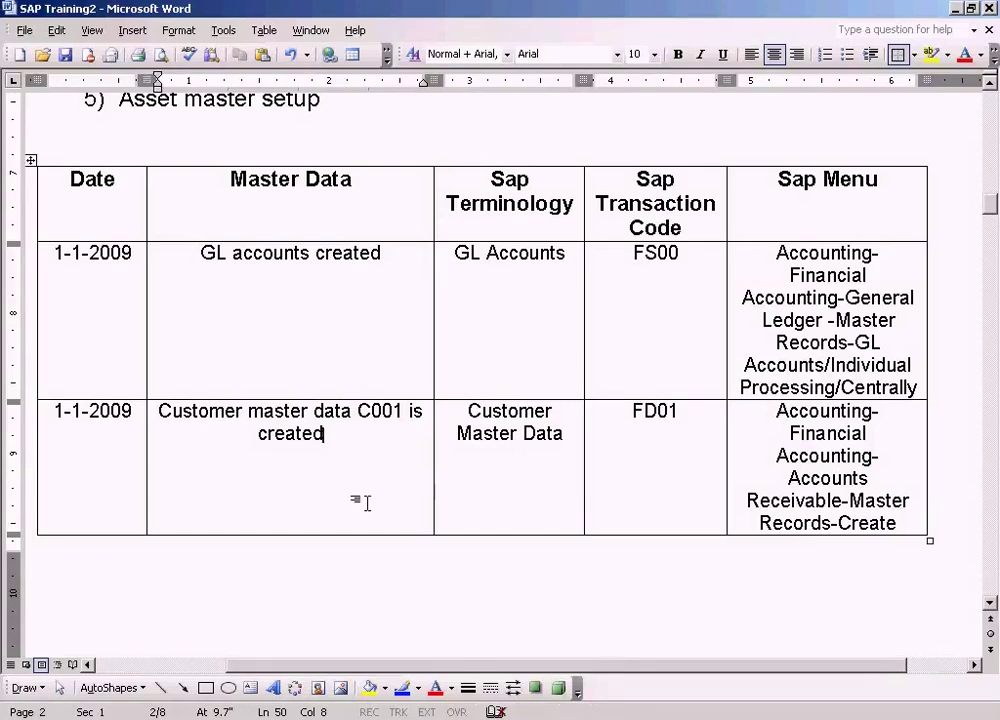
pyautogui.scroll(2, 365, 503)
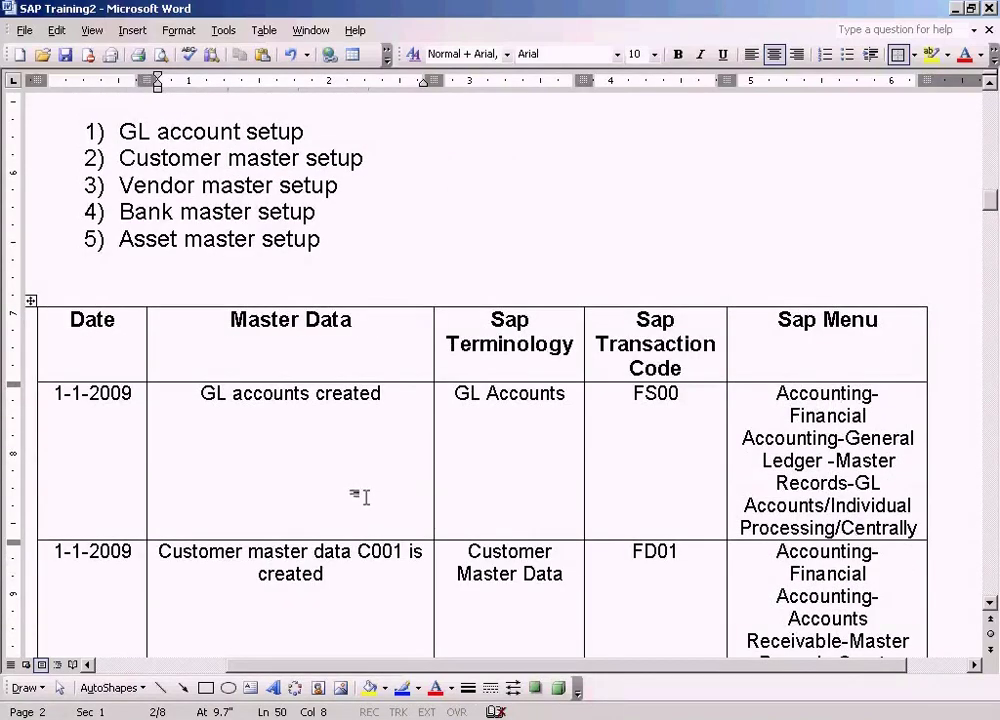
pyautogui.scroll(-2, 342, 465)
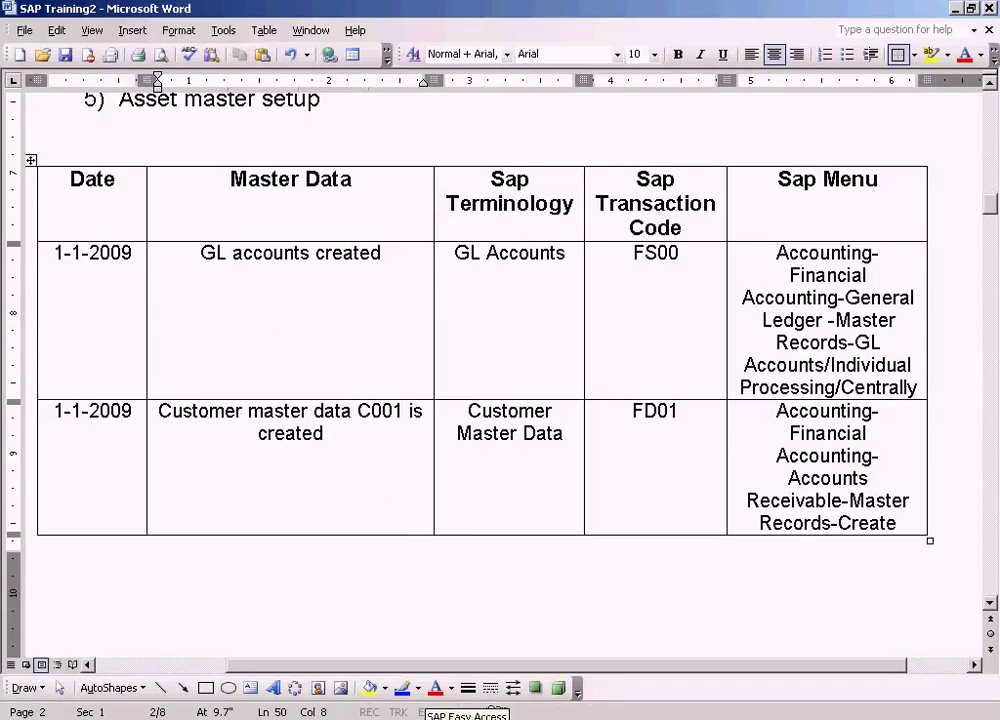
pyautogui.click(493, 708)
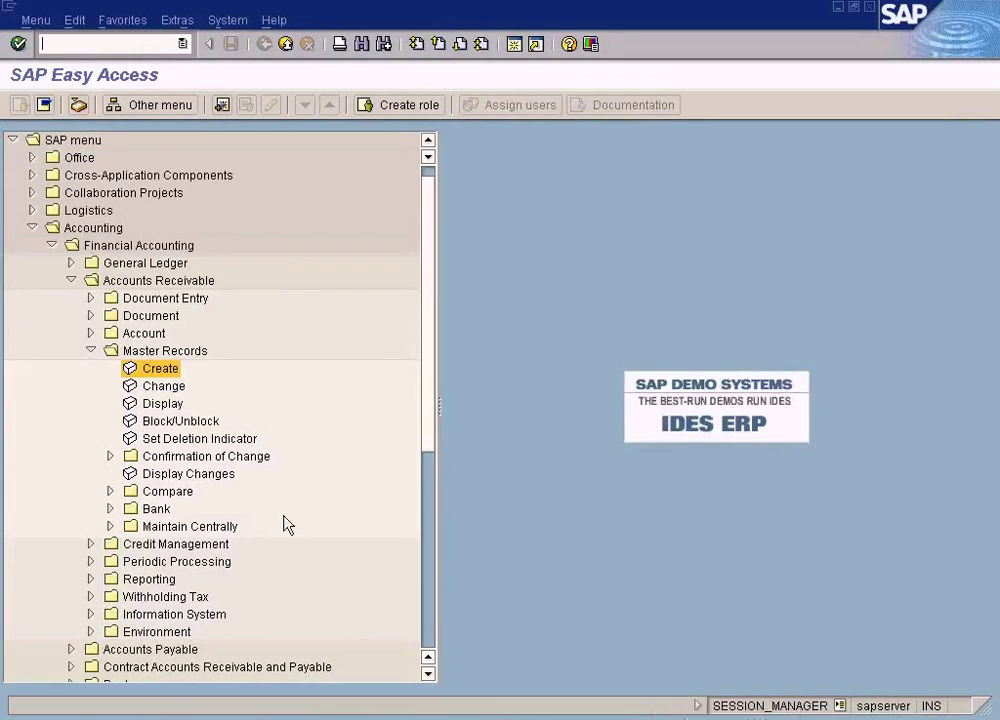
# Expand Accounting > Financial Accounting > Accounts Receivable > Master Records and select Create.
pyautogui.click(91, 350)
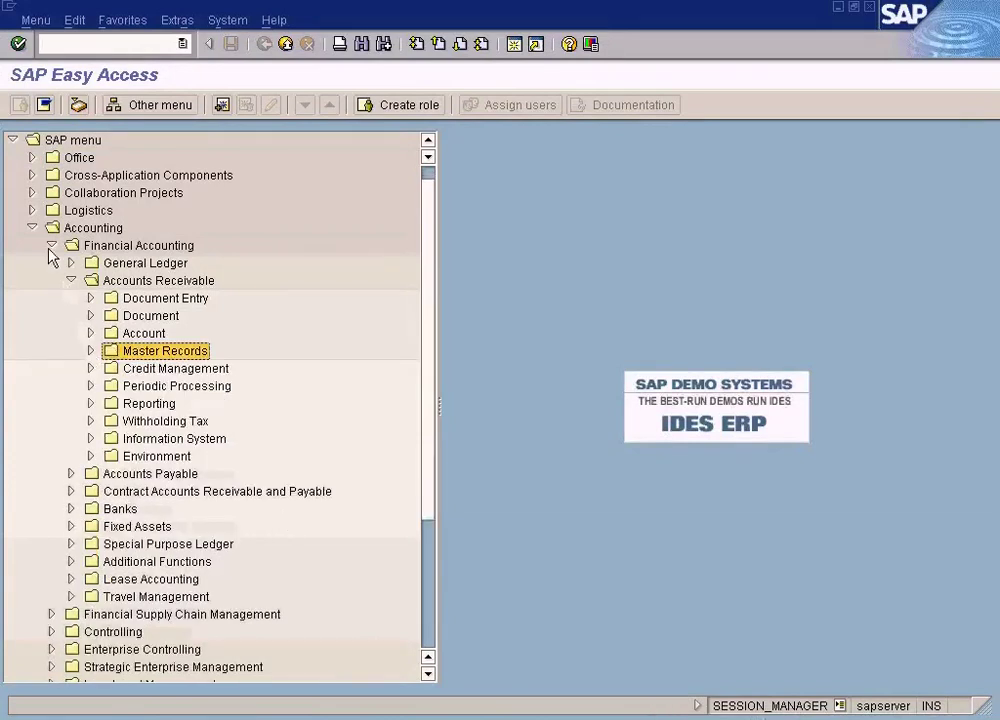
pyautogui.click(72, 228)
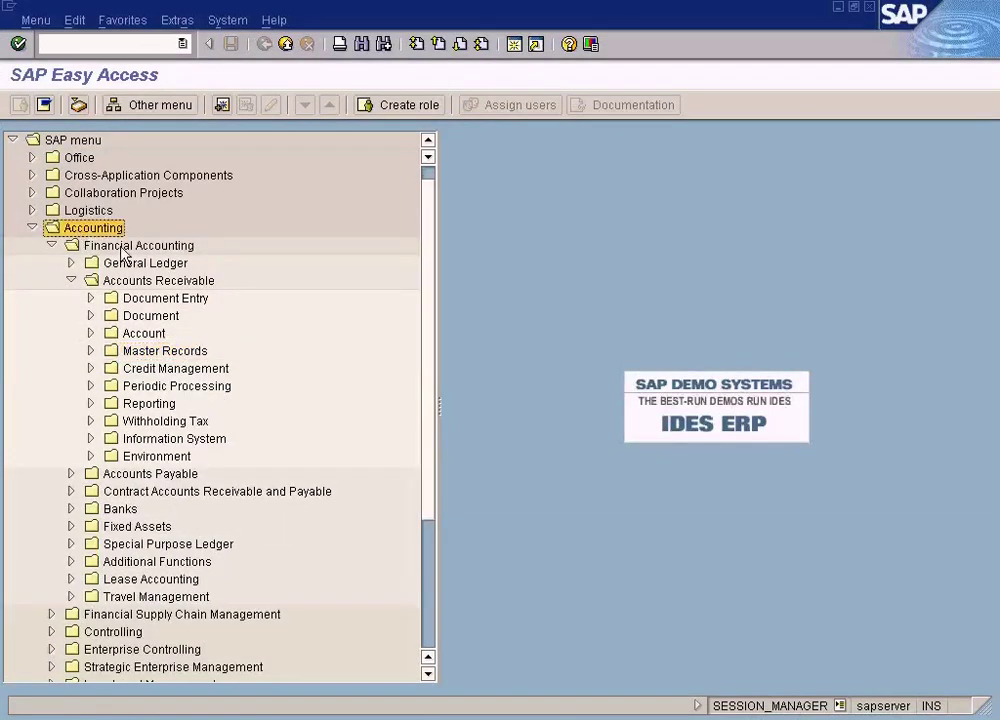
pyautogui.click(124, 248)
pyautogui.click(138, 284)
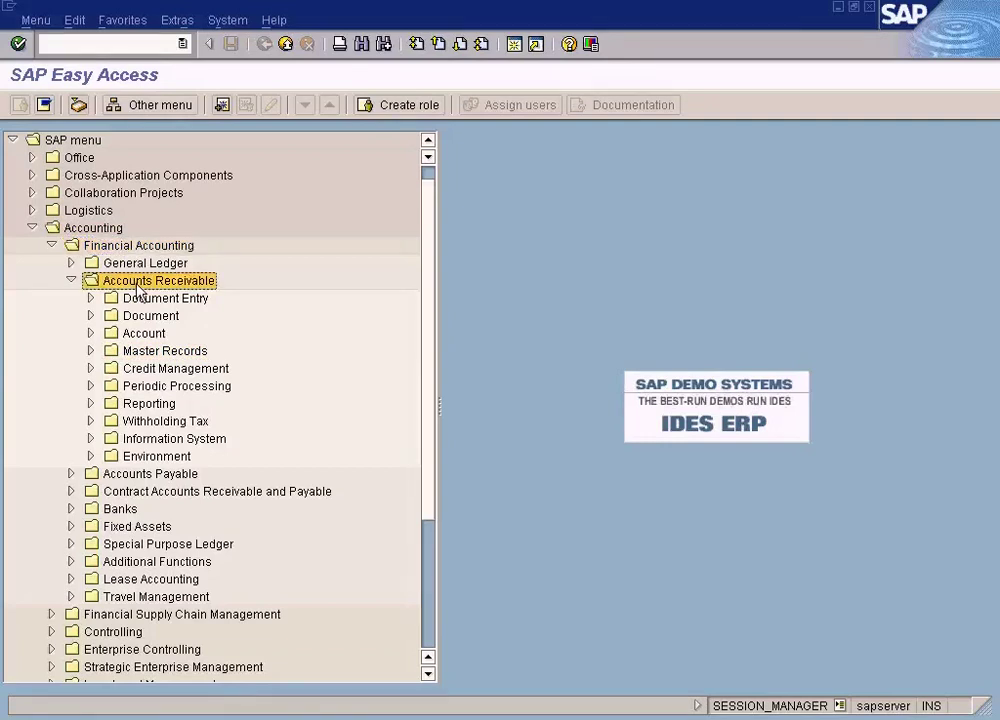
pyautogui.click(91, 351)
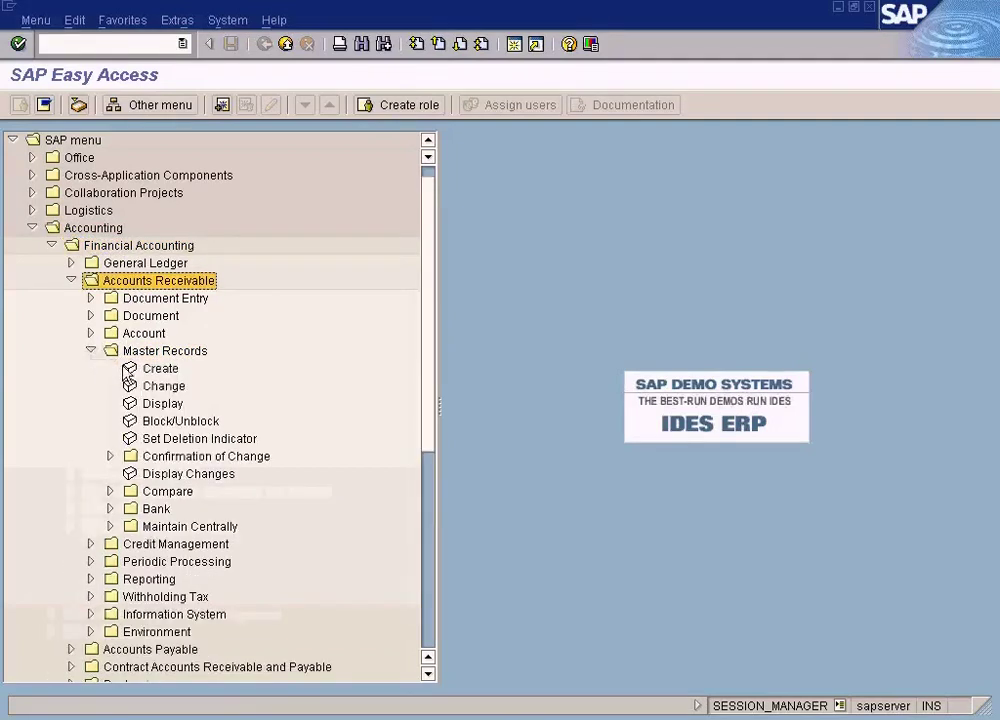
pyautogui.click(129, 369)
pyautogui.click(158, 285)
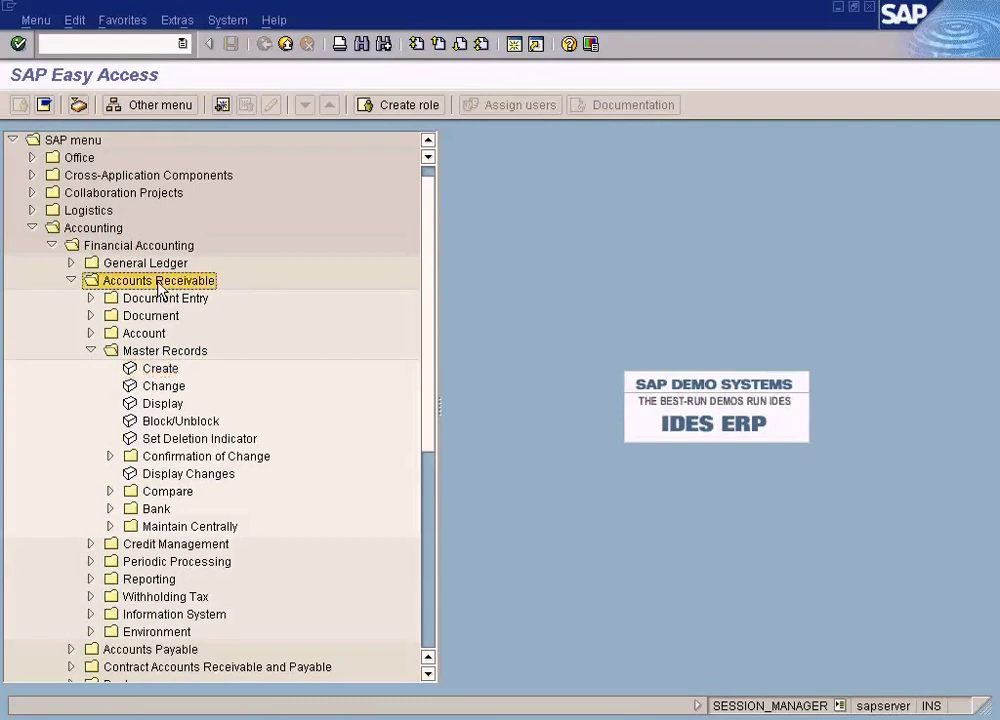
pyautogui.click(130, 368)
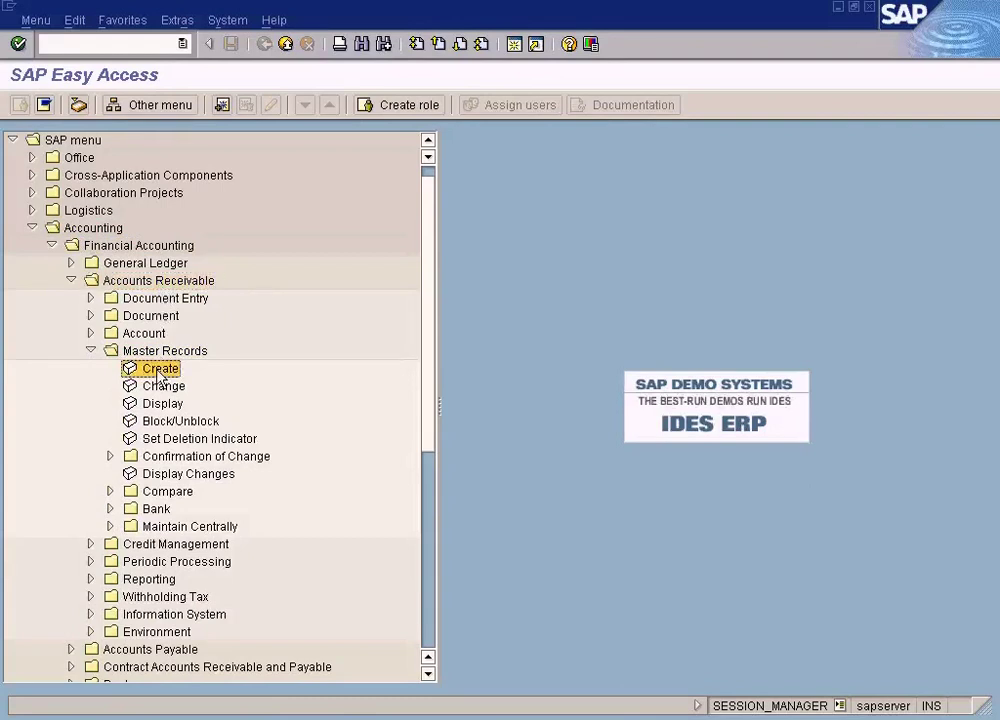
pyautogui.click(163, 283)
pyautogui.click(150, 368)
# Start customer creation (FD01) and replace company code TES4 with SUN.
pyautogui.doubleClick(160, 368)
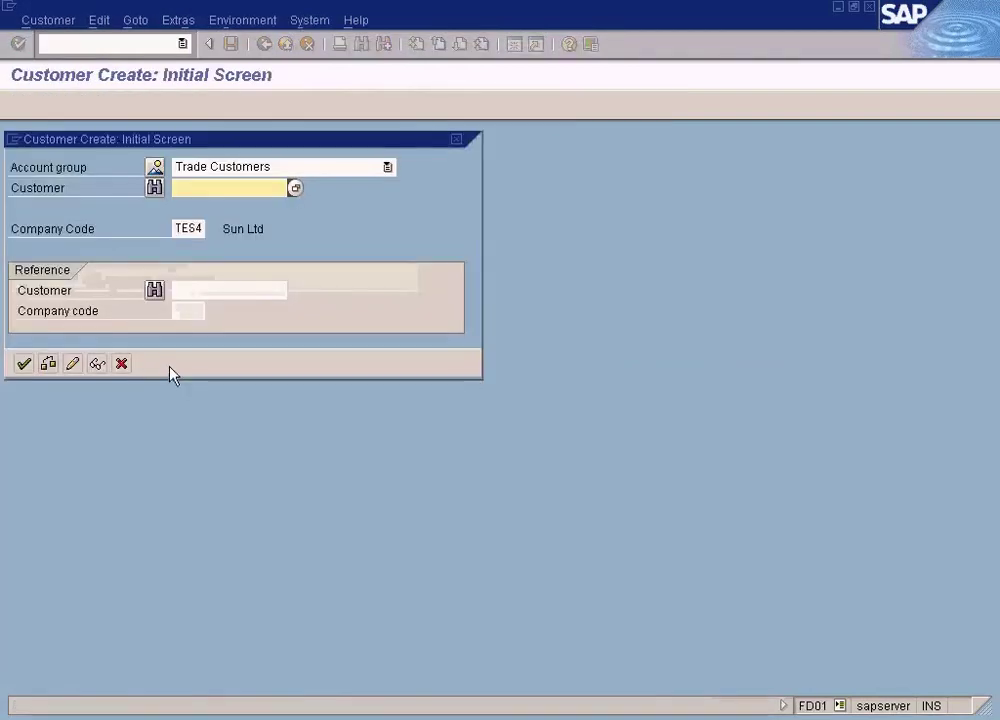
pyautogui.doubleClick(188, 228)
pyautogui.write('SUN')
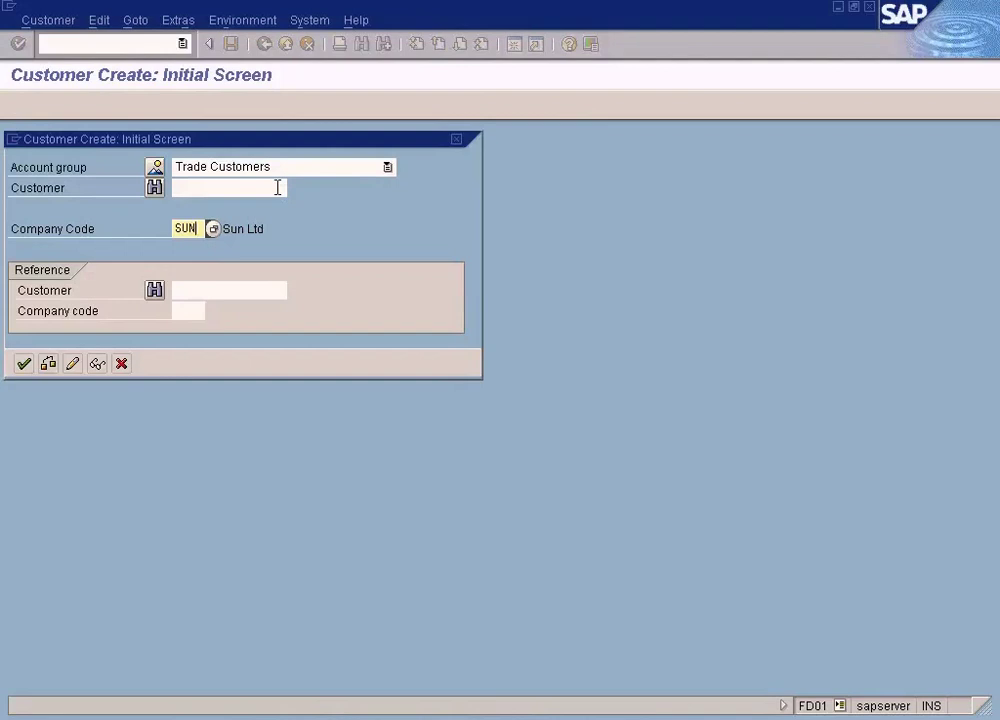
pyautogui.click(277, 188)
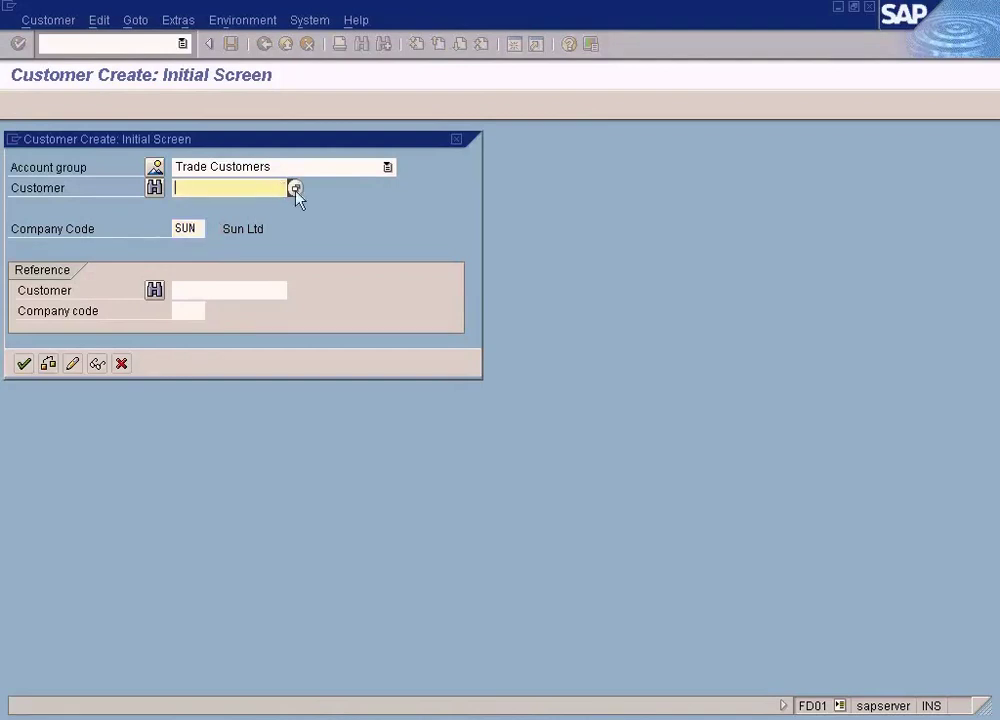
# Scroll through the account group list to review the available groups.
pyautogui.click(388, 168)
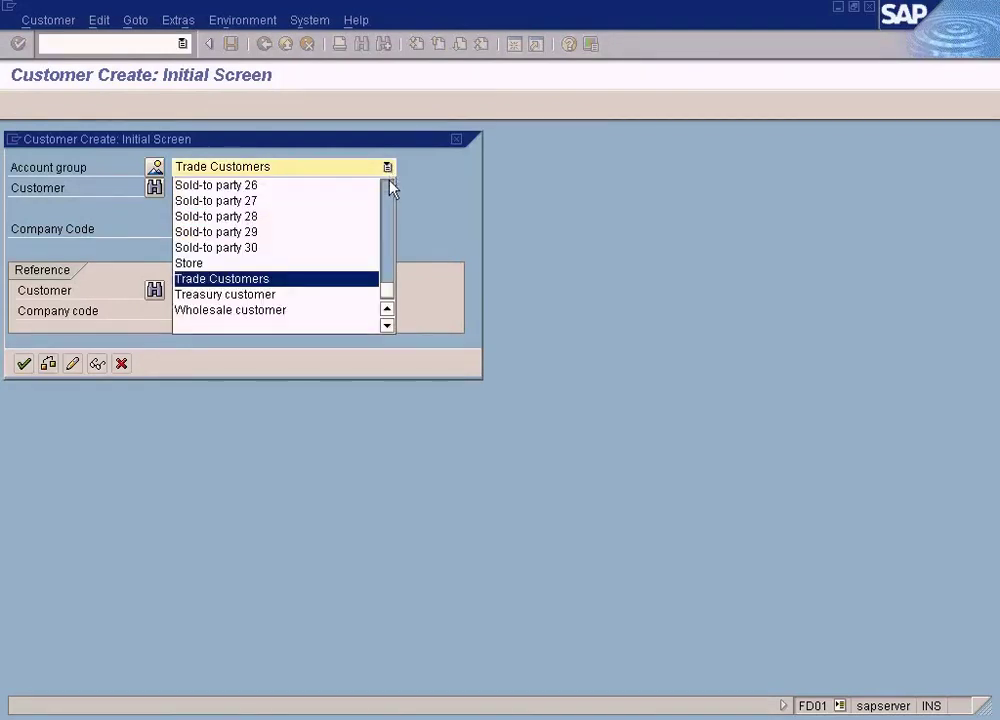
pyautogui.scroll(15, 388, 197)
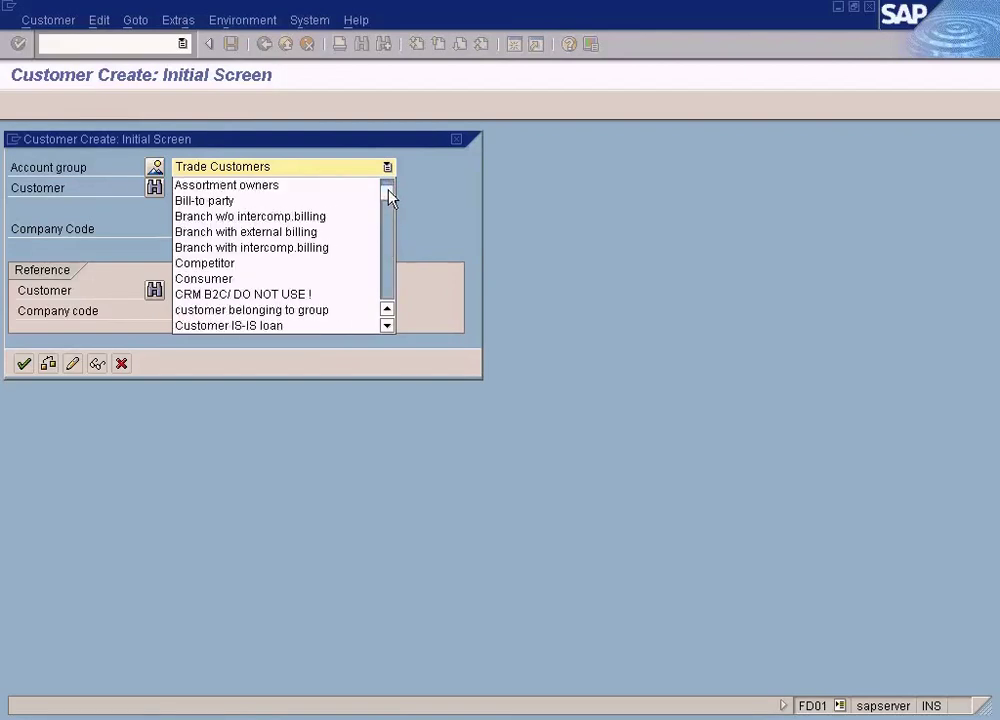
pyautogui.moveTo(390, 197); pyautogui.dragTo(390, 240)
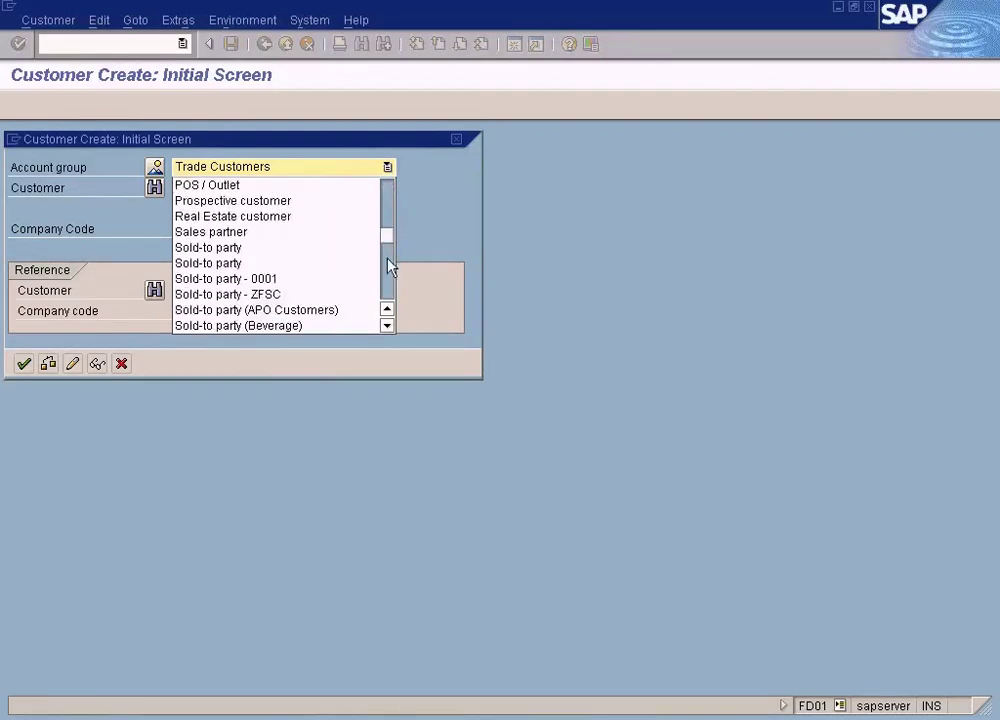
pyautogui.click(388, 284)
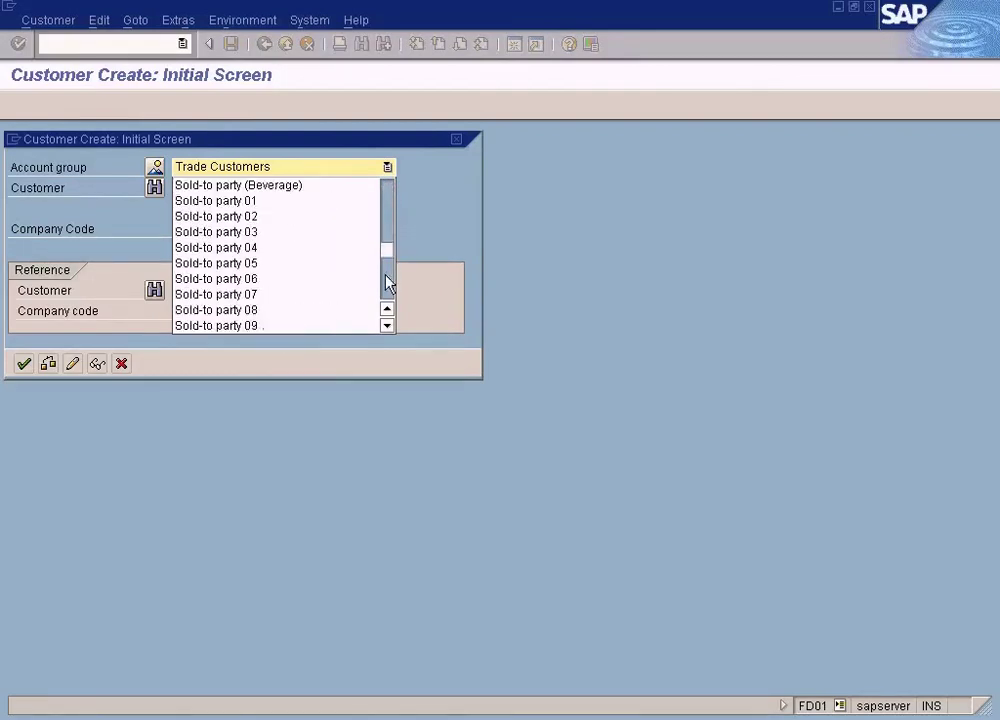
pyautogui.click(391, 207)
pyautogui.click(391, 205)
pyautogui.click(391, 199)
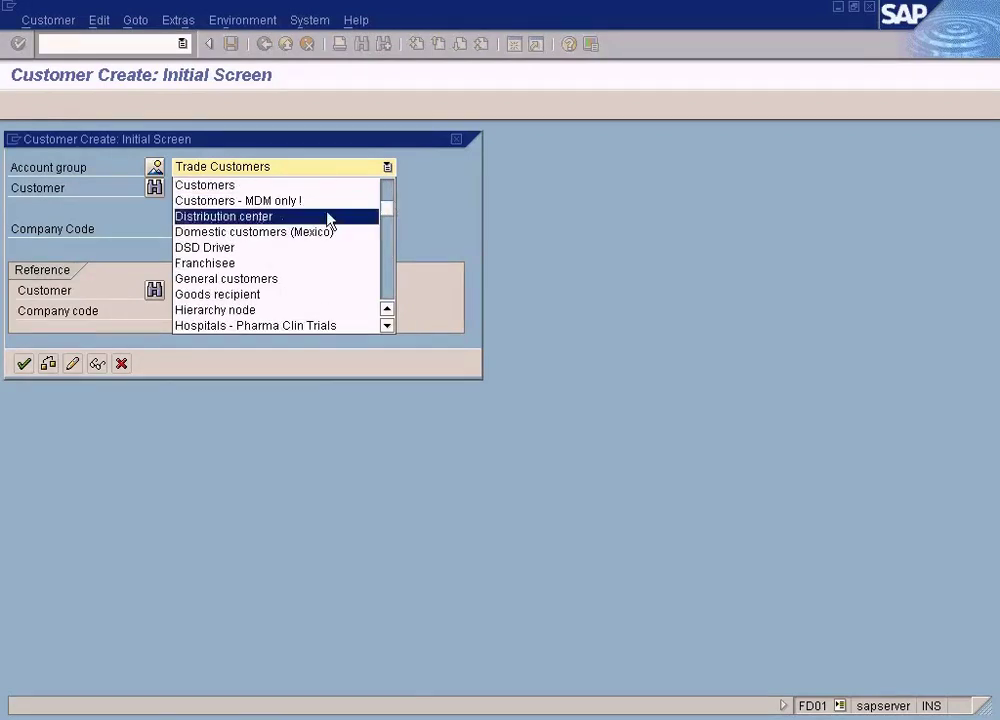
pyautogui.click(389, 194)
pyautogui.click(392, 264)
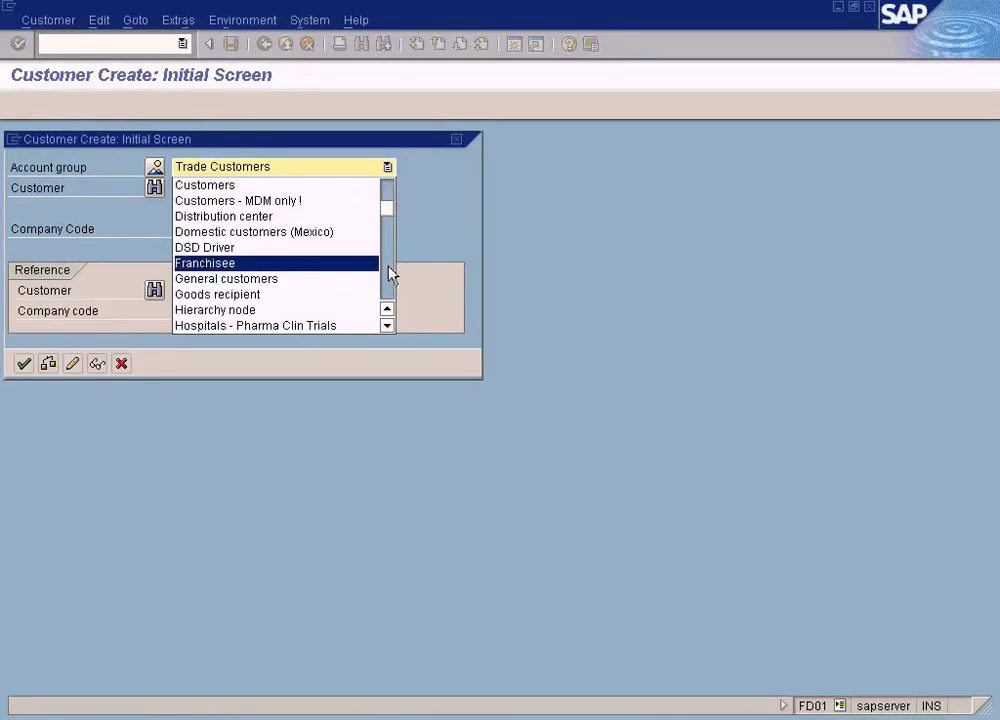
pyautogui.click(391, 274)
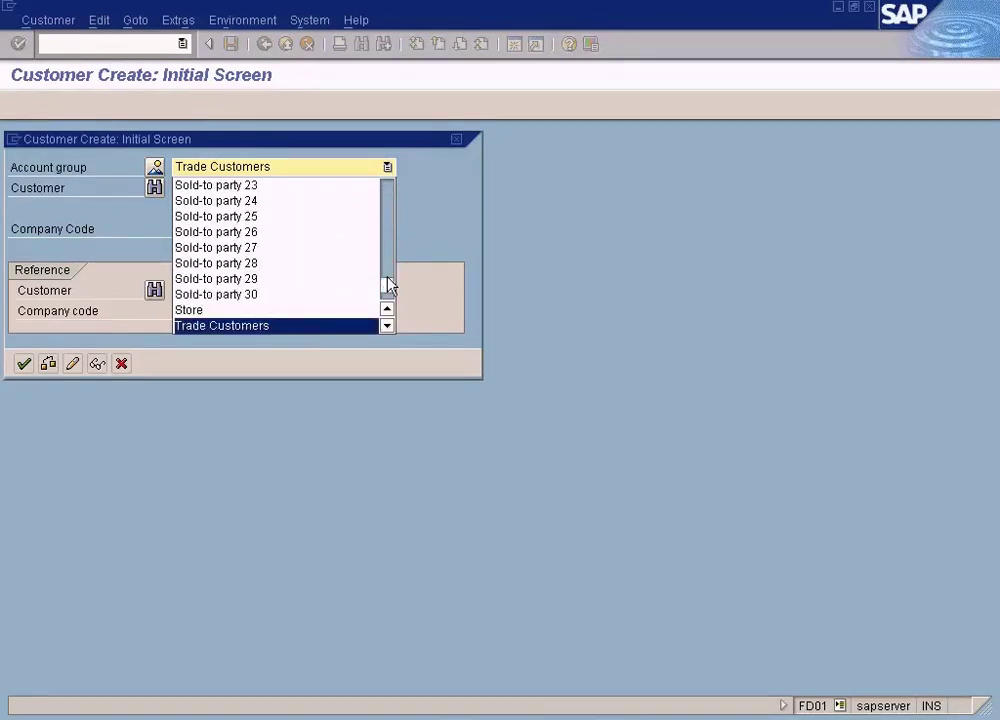
pyautogui.click(387, 326)
pyautogui.click(387, 327)
pyautogui.click(387, 327)
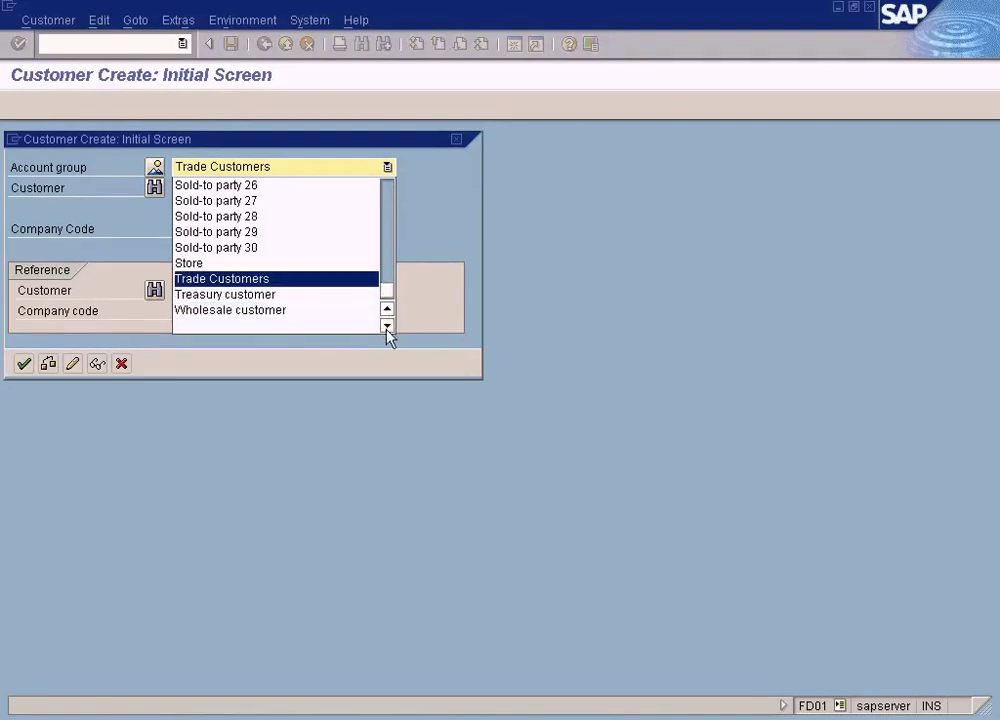
# Choose Trade Customers as the account group.
pyautogui.click(243, 287)
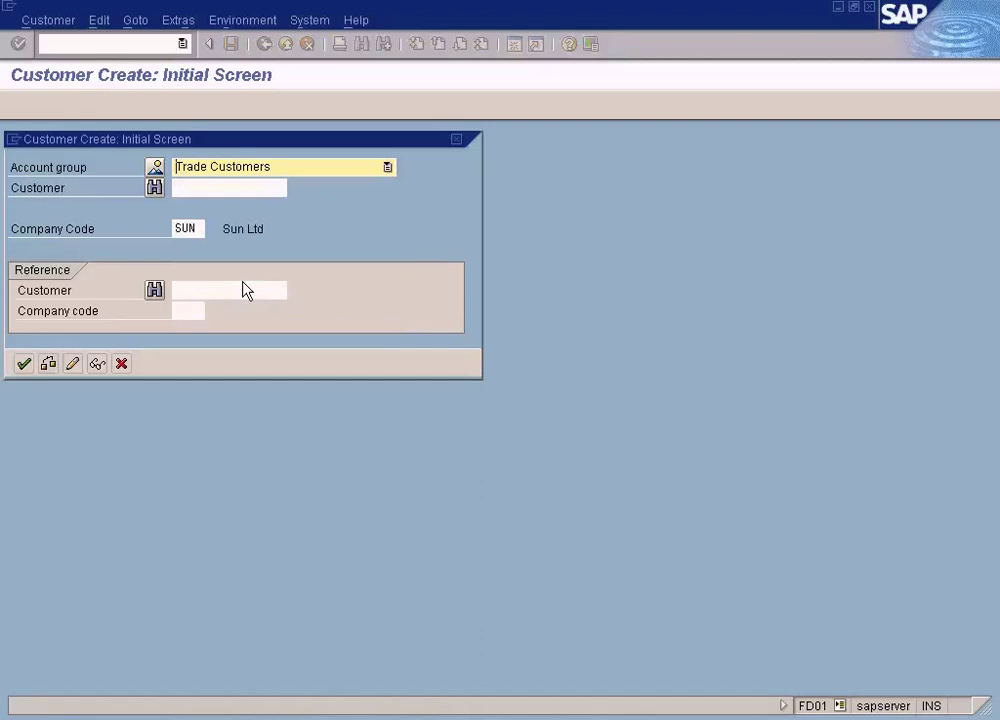
pyautogui.click(252, 188)
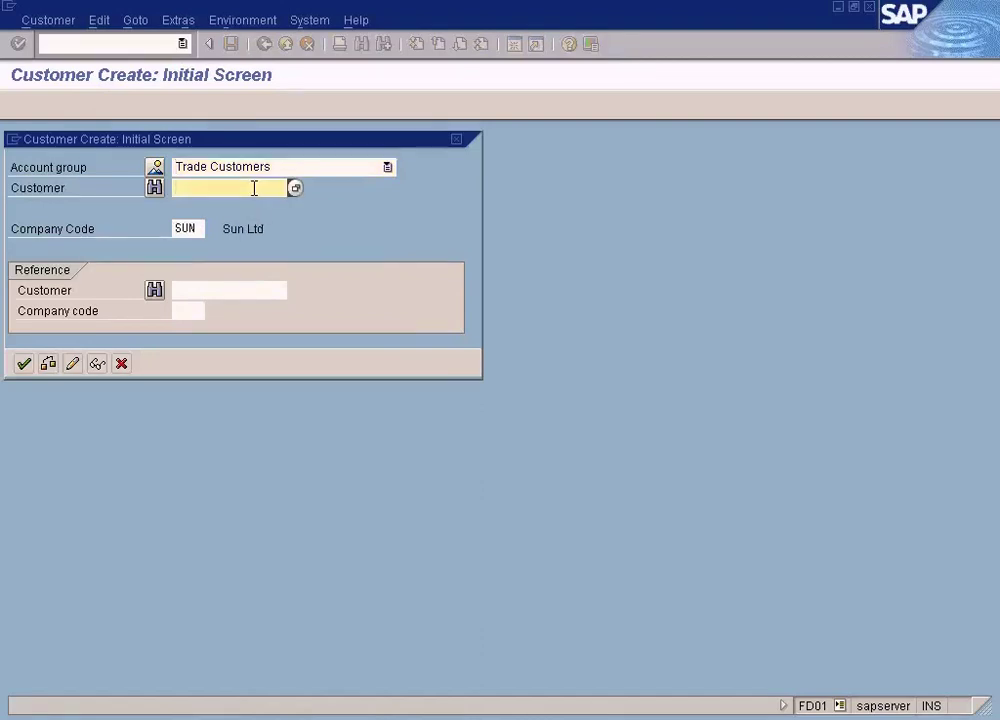
pyautogui.click(388, 168)
# Pick Trade Customers from the account group list and close the list.
pyautogui.click(388, 203)
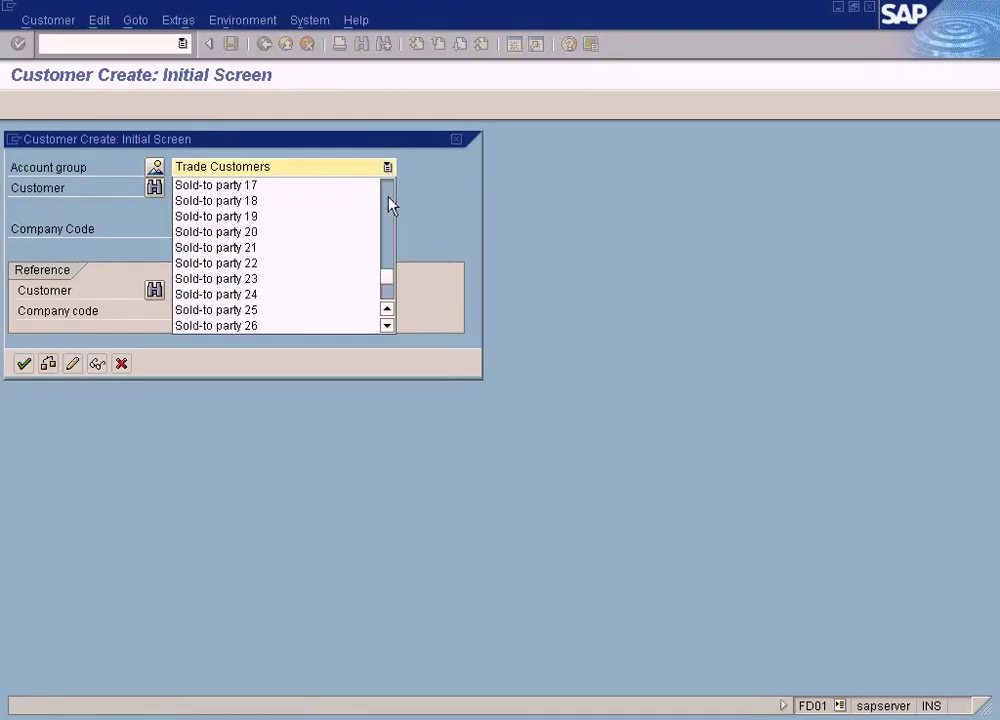
pyautogui.click(389, 205)
pyautogui.click(388, 203)
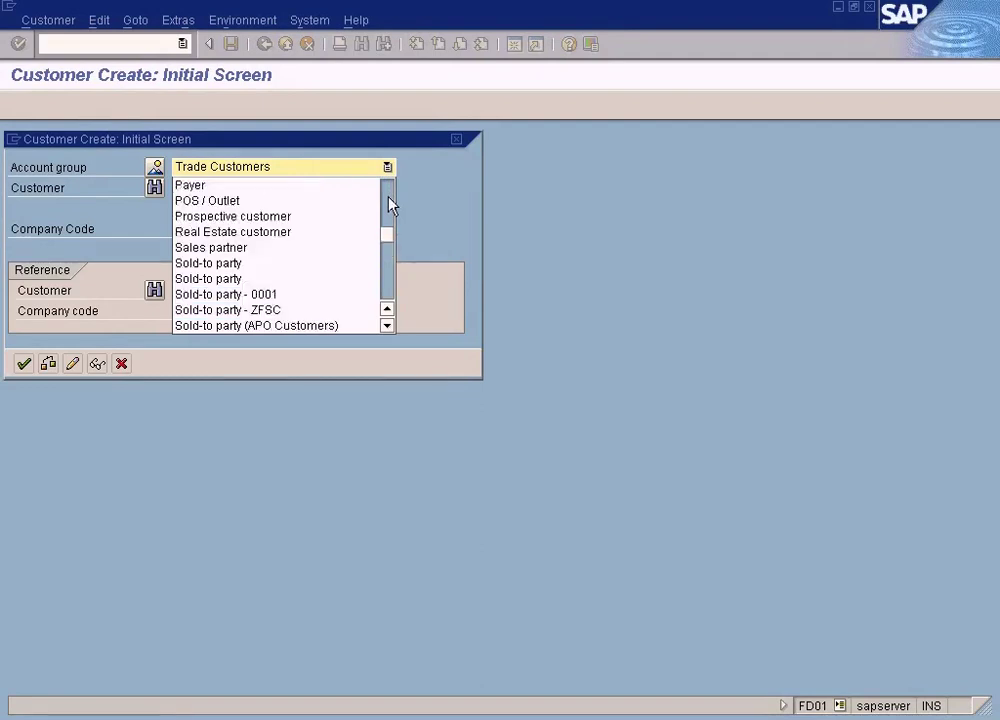
pyautogui.click(386, 286)
pyautogui.click(386, 290)
pyautogui.click(386, 295)
pyautogui.click(386, 303)
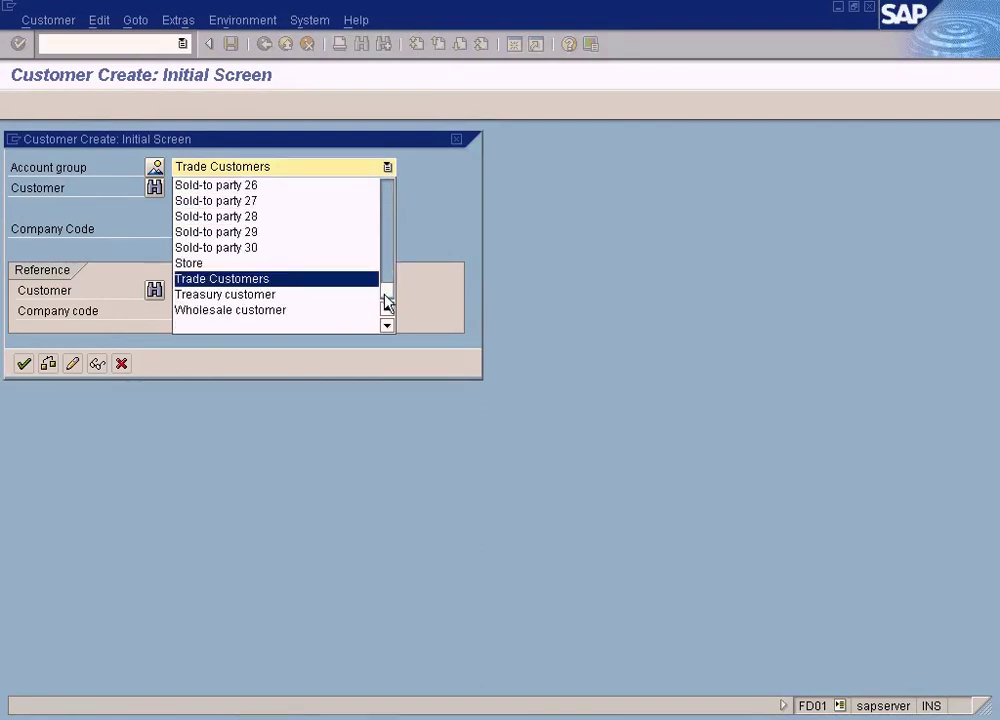
pyautogui.click(254, 283)
pyautogui.click(277, 169)
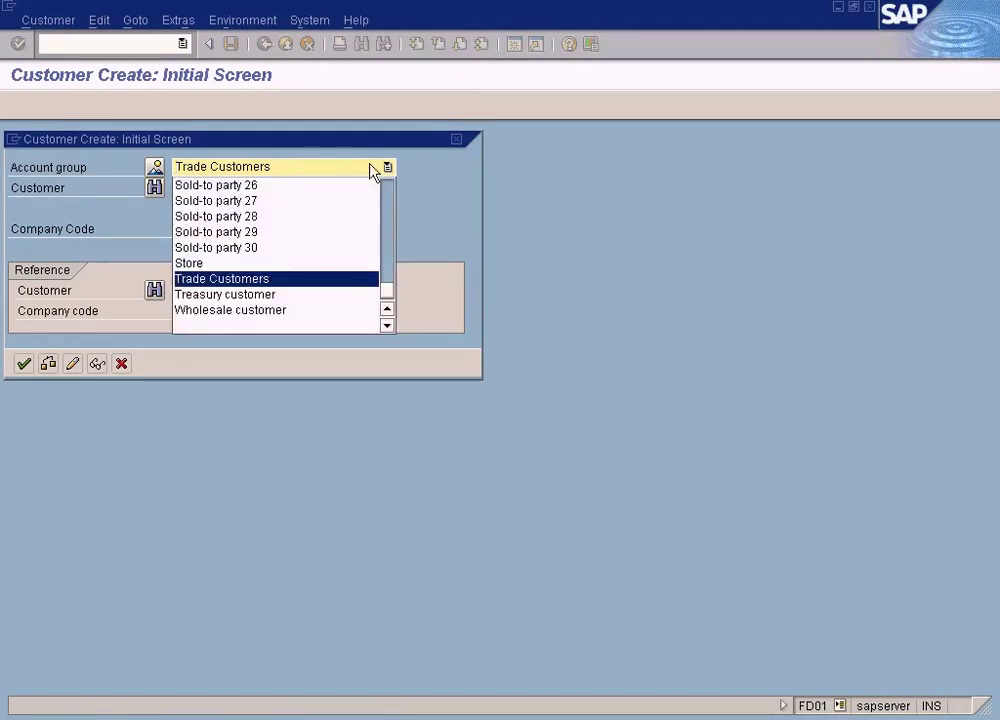
pyautogui.click(408, 170)
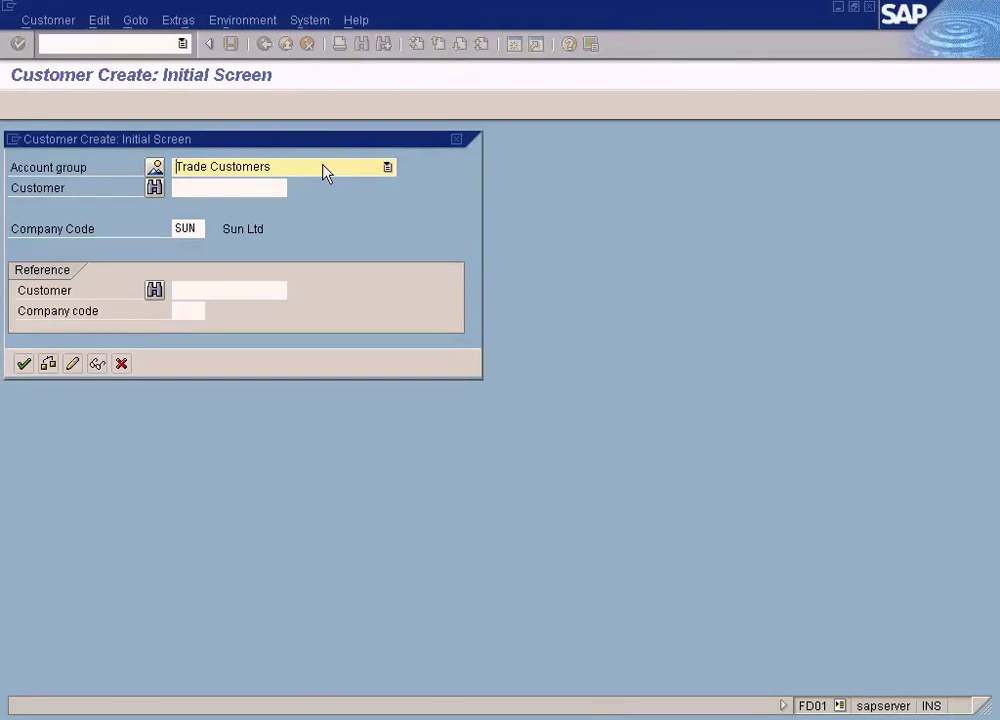
pyautogui.click(210, 189)
pyautogui.click(190, 230)
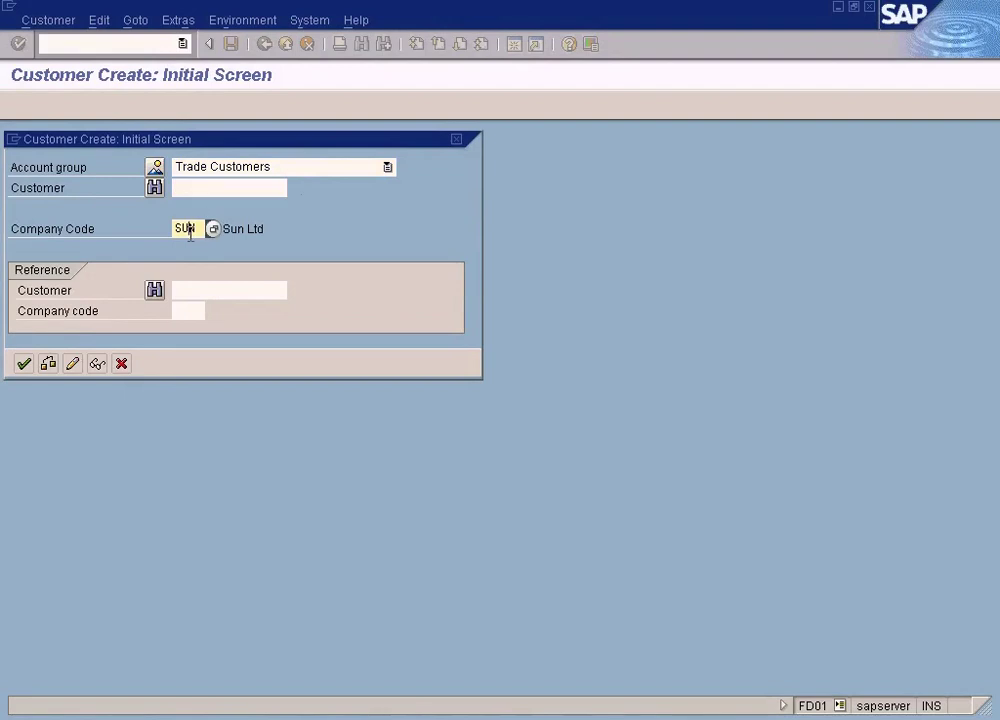
pyautogui.click(230, 188)
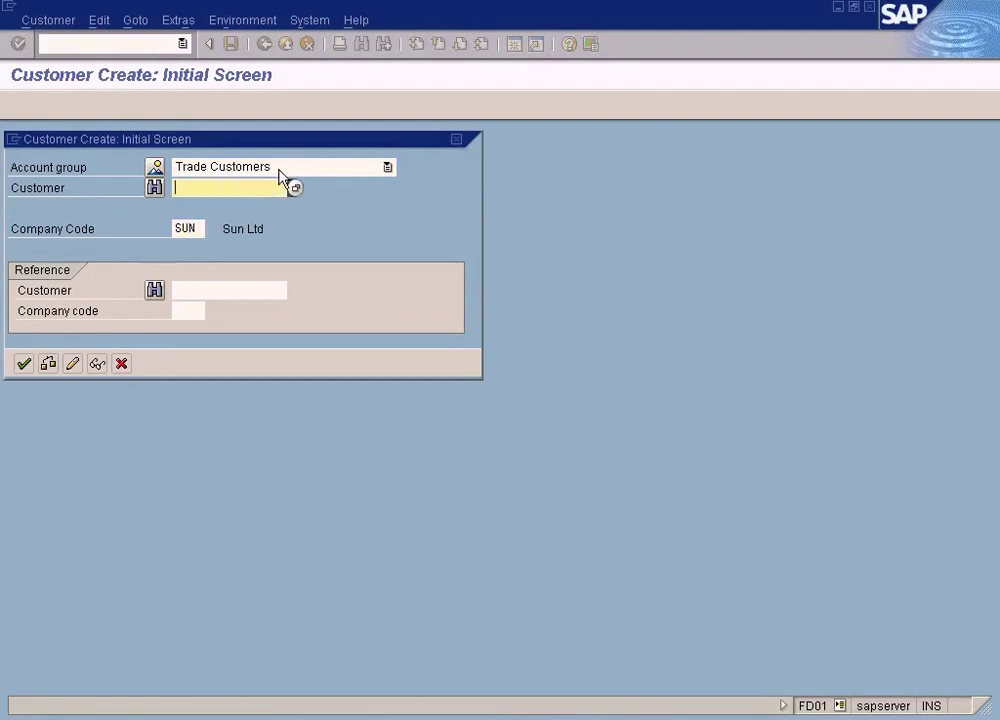
pyautogui.click(388, 168)
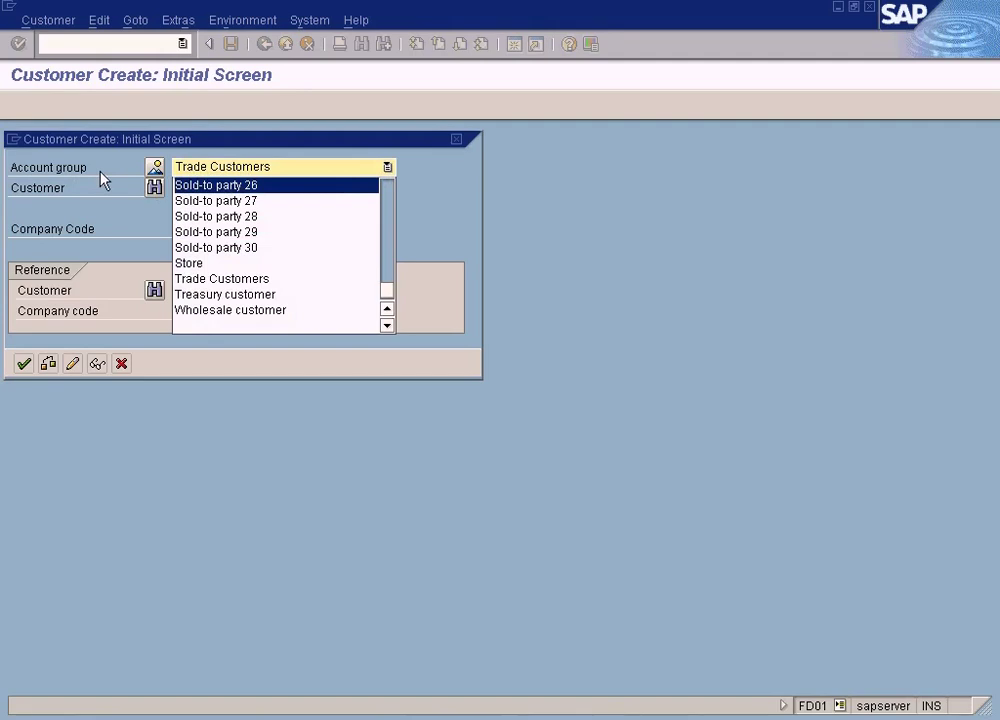
pyautogui.click(411, 183)
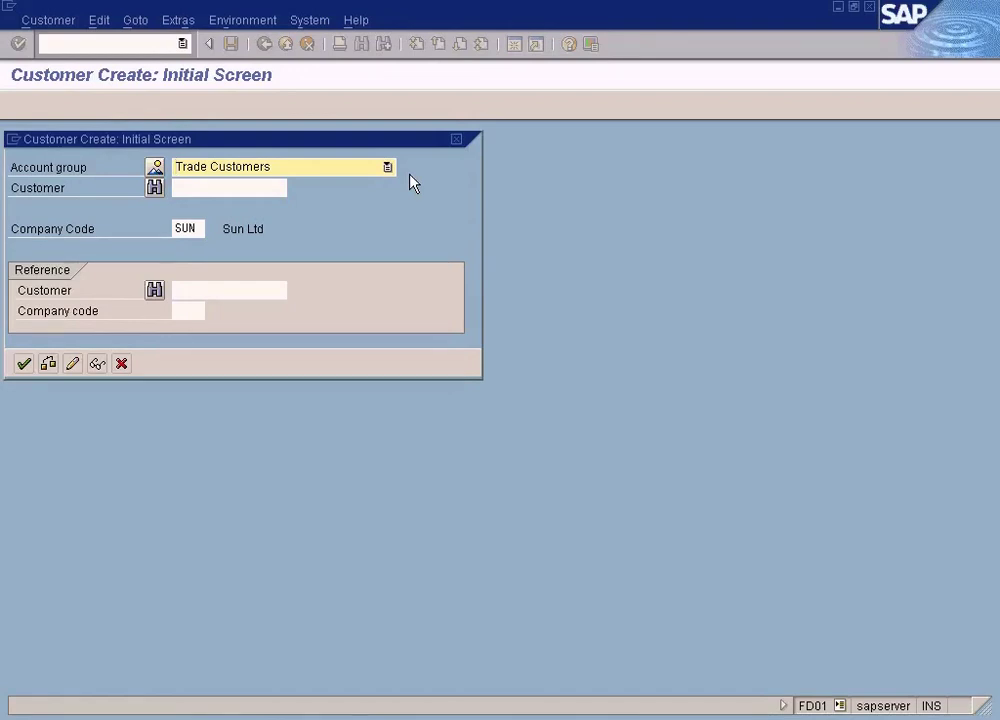
pyautogui.click(190, 228)
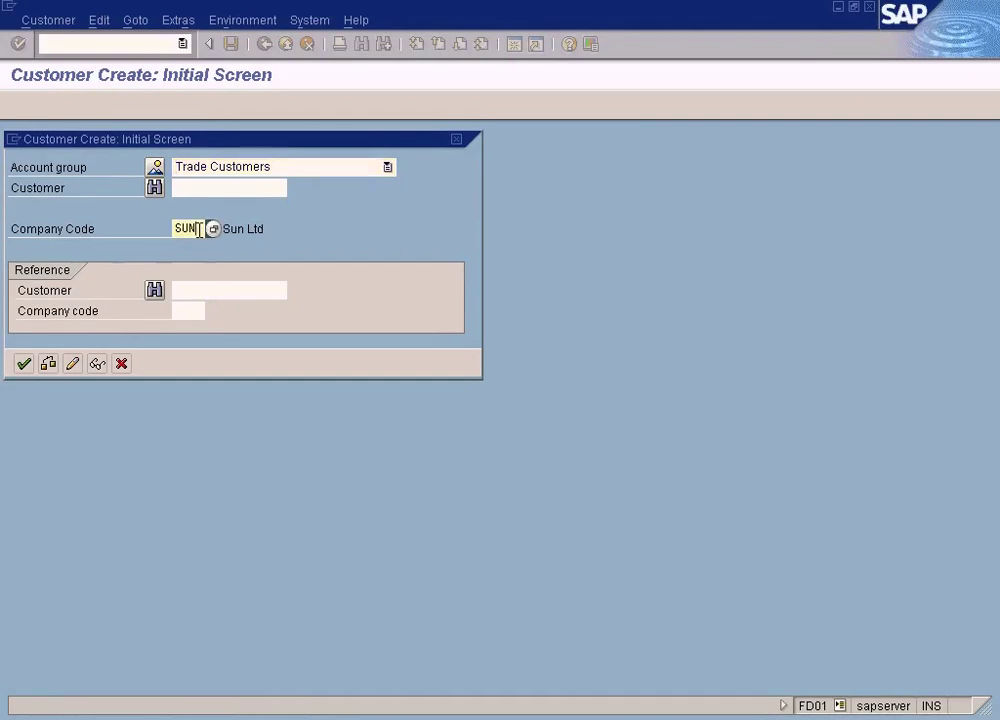
pyautogui.click(240, 187)
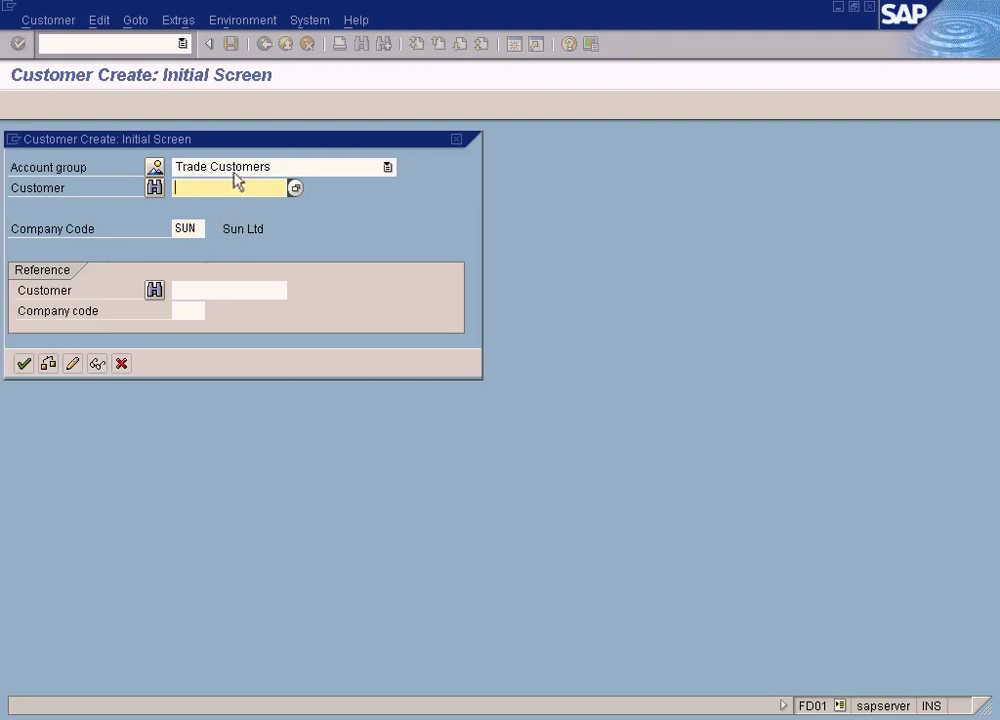
pyautogui.click(194, 229)
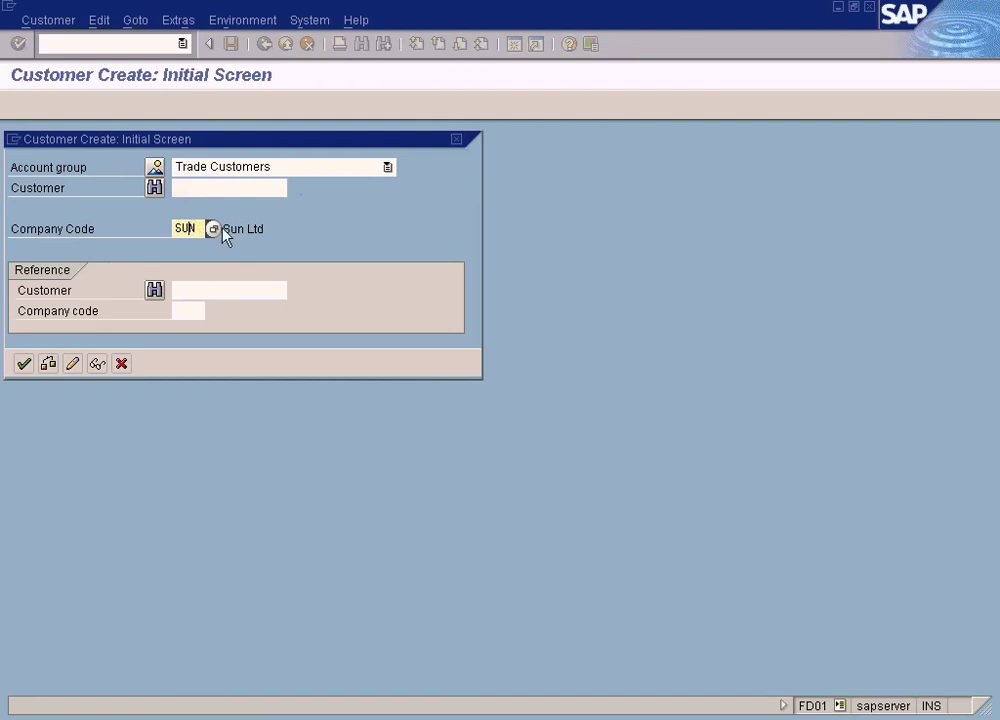
# Continue to the general data and set the title to Company.
pyautogui.click(22, 365)
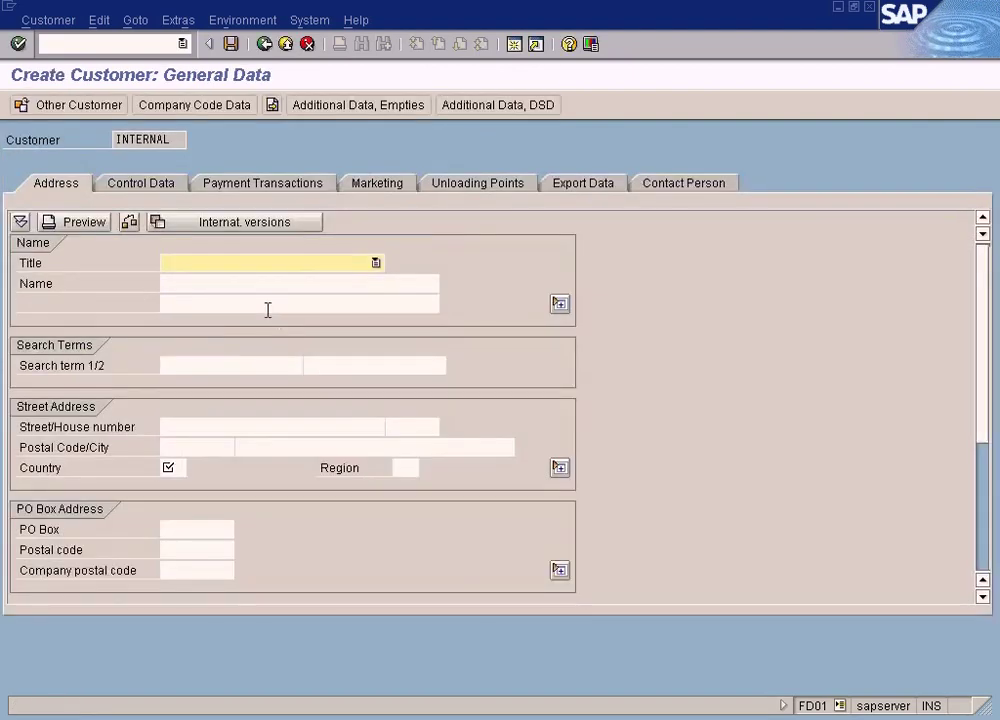
pyautogui.click(376, 263)
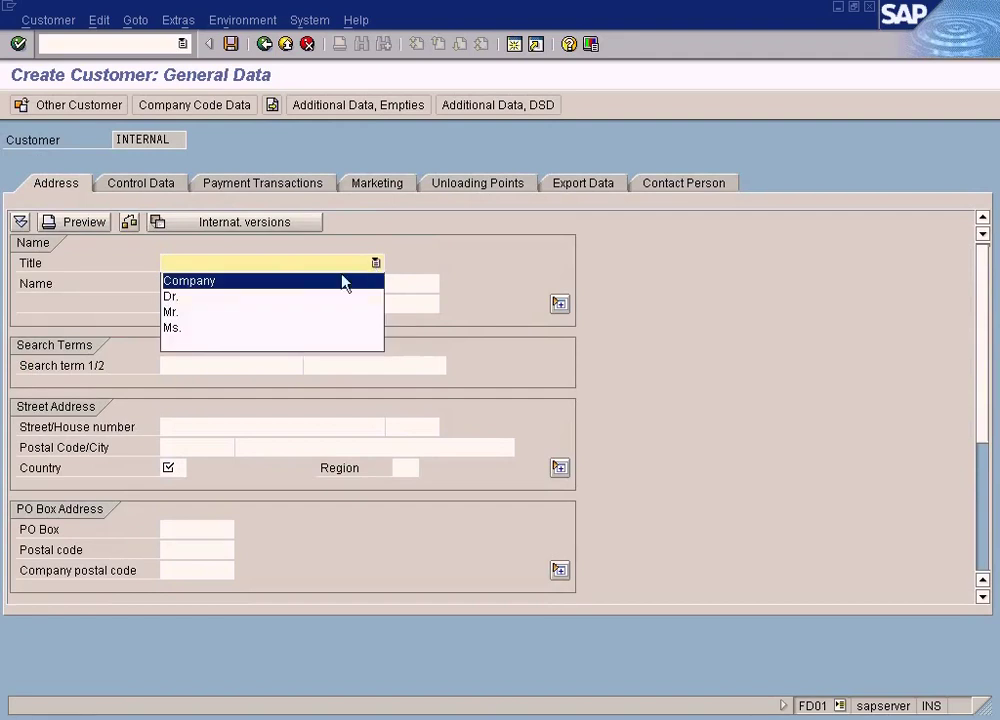
pyautogui.click(272, 312)
pyautogui.click(224, 278)
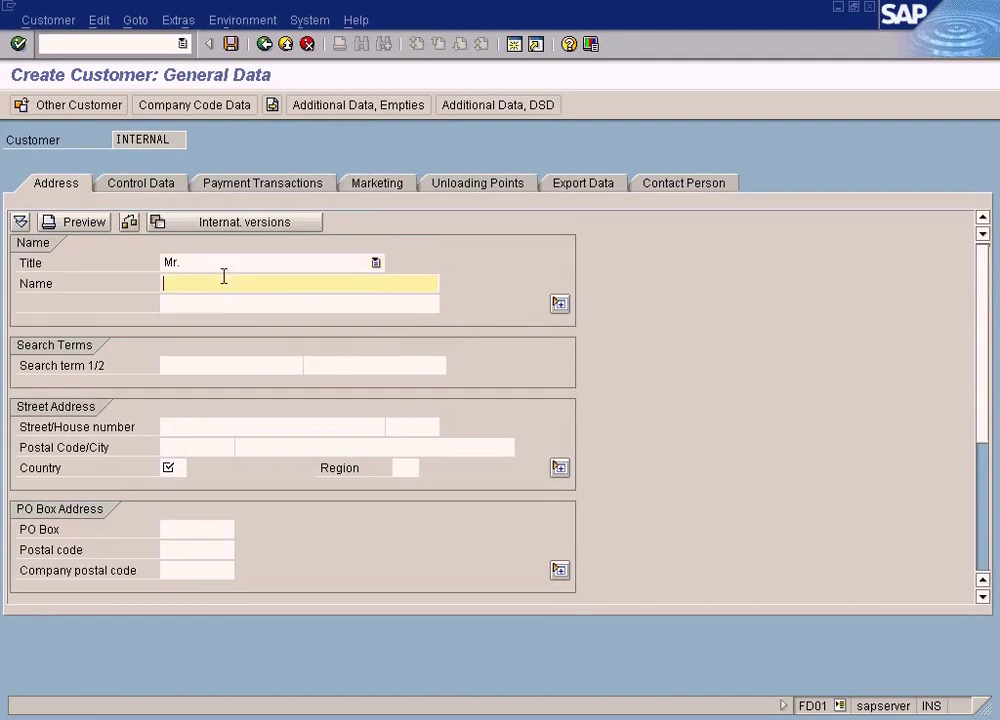
pyautogui.click(375, 263)
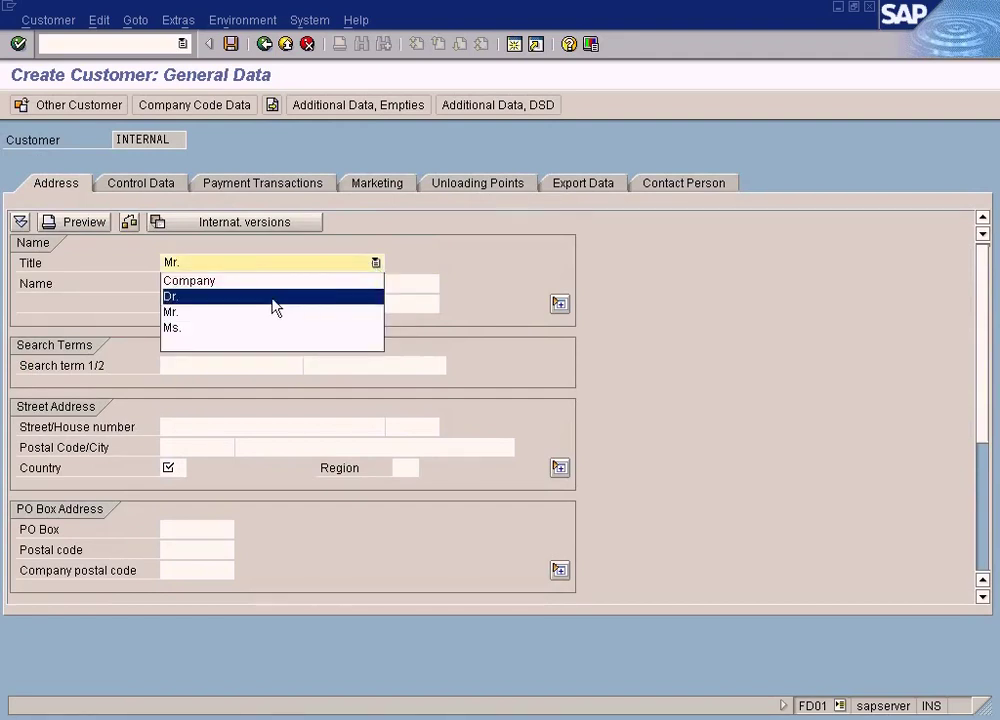
pyautogui.click(254, 281)
pyautogui.click(242, 284)
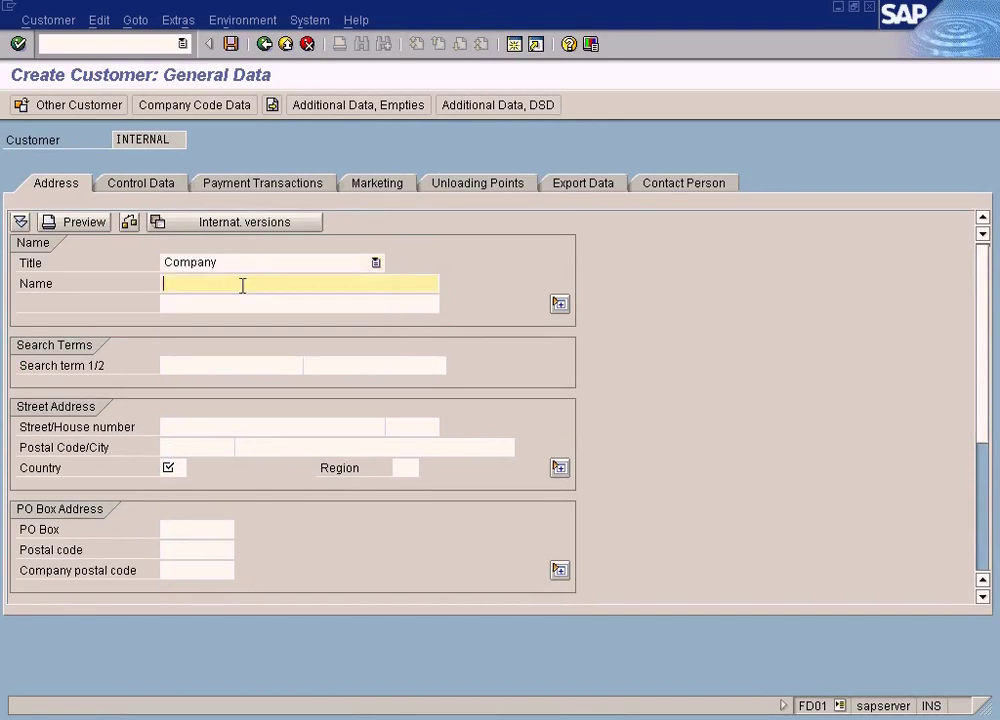
# Enter name Customer A and country GB.
pyautogui.write('Cuso')
pyautogui.write('omer A')
pyautogui.click(169, 468)
pyautogui.write('GB')
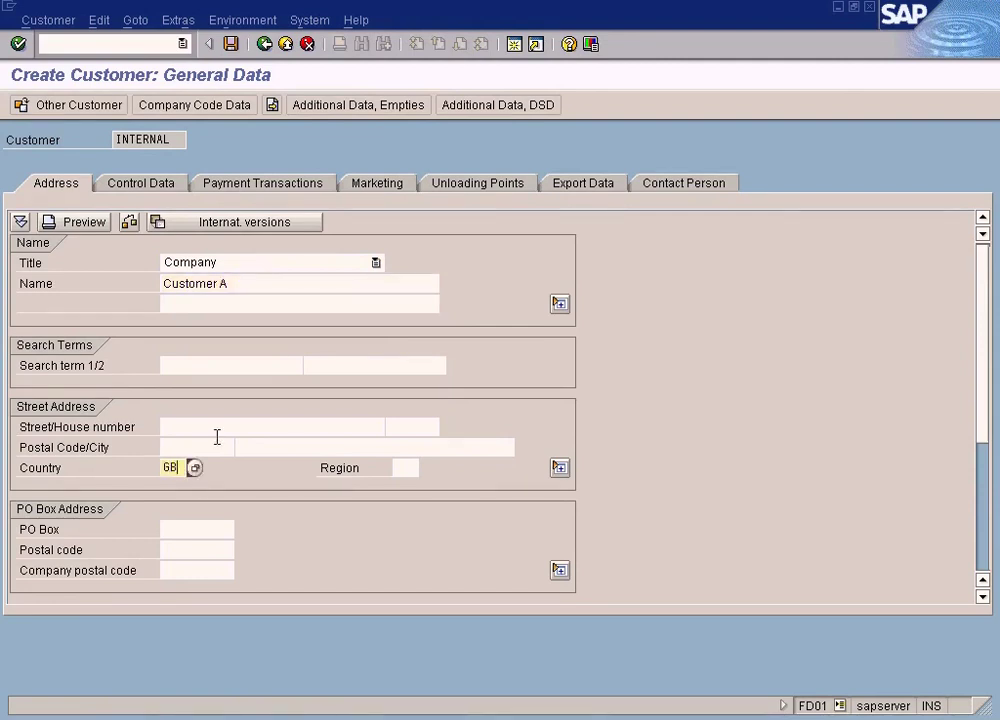
pyautogui.click(219, 429)
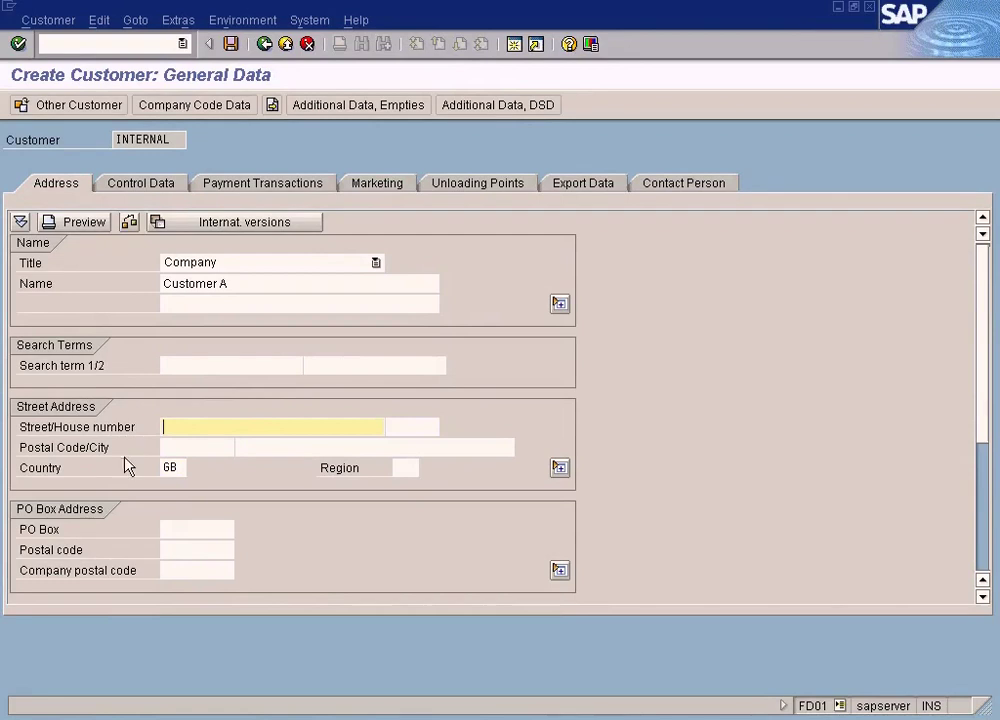
# Run the address check and dismiss the duplicate-customer list.
pyautogui.click(141, 186)
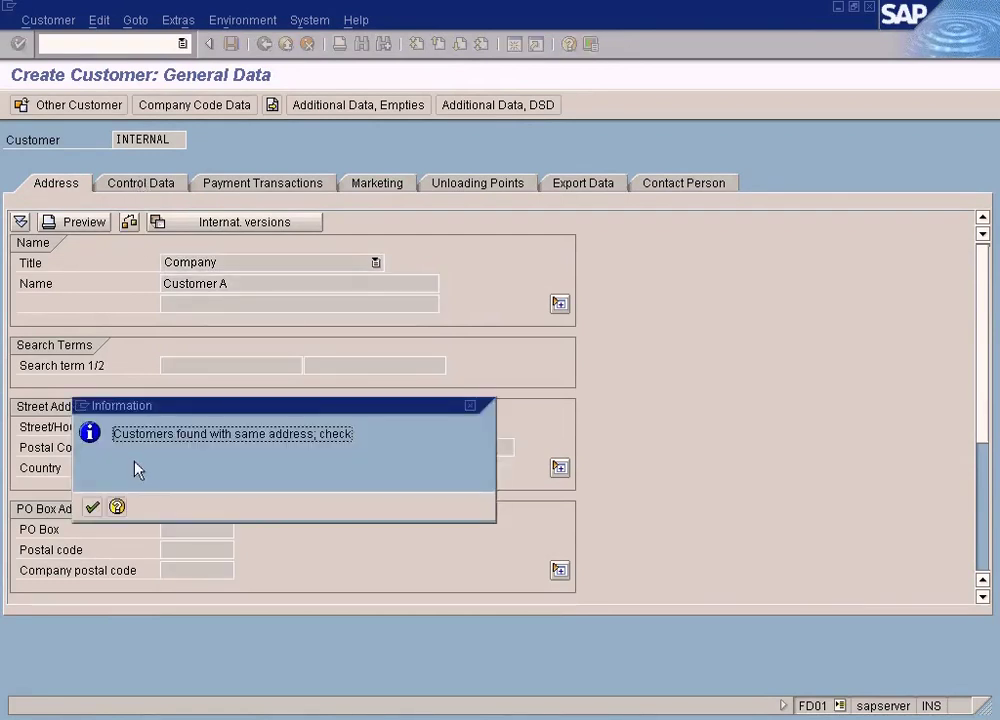
pyautogui.click(92, 507)
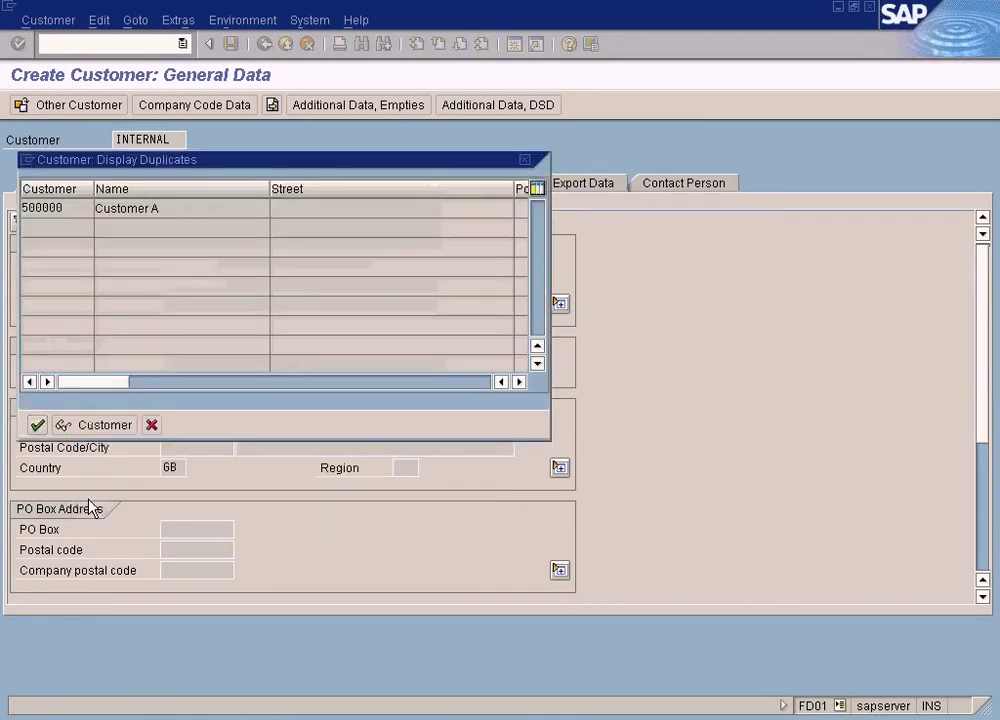
pyautogui.click(151, 426)
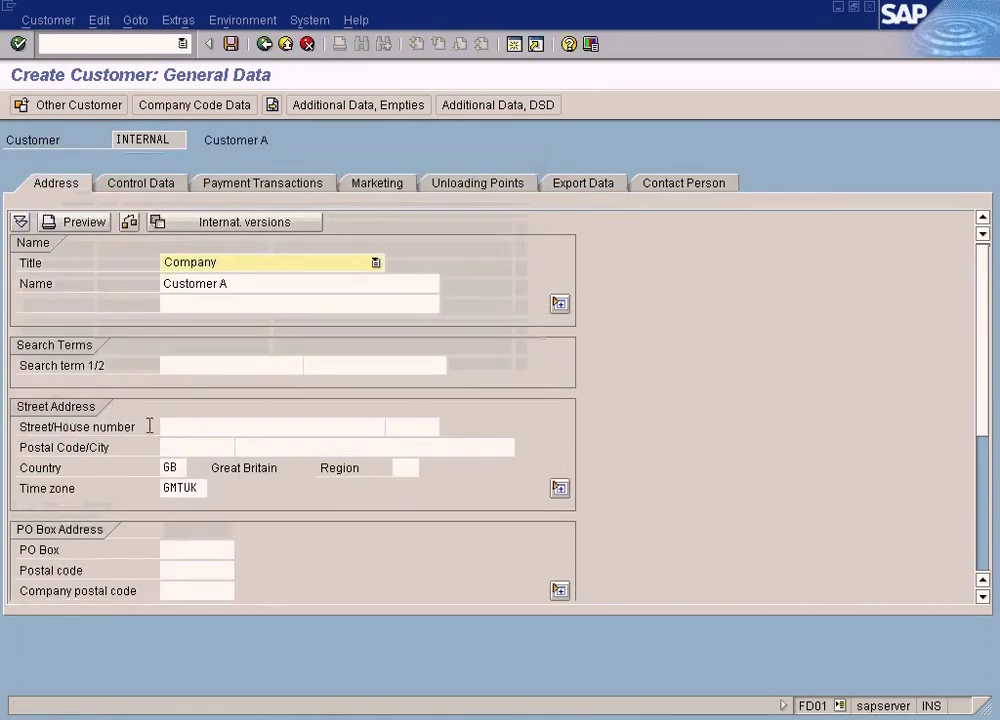
# Change the name from Customer A to Customer B.
pyautogui.click(256, 281)
pyautogui.press('BackSpace')
pyautogui.write('B')
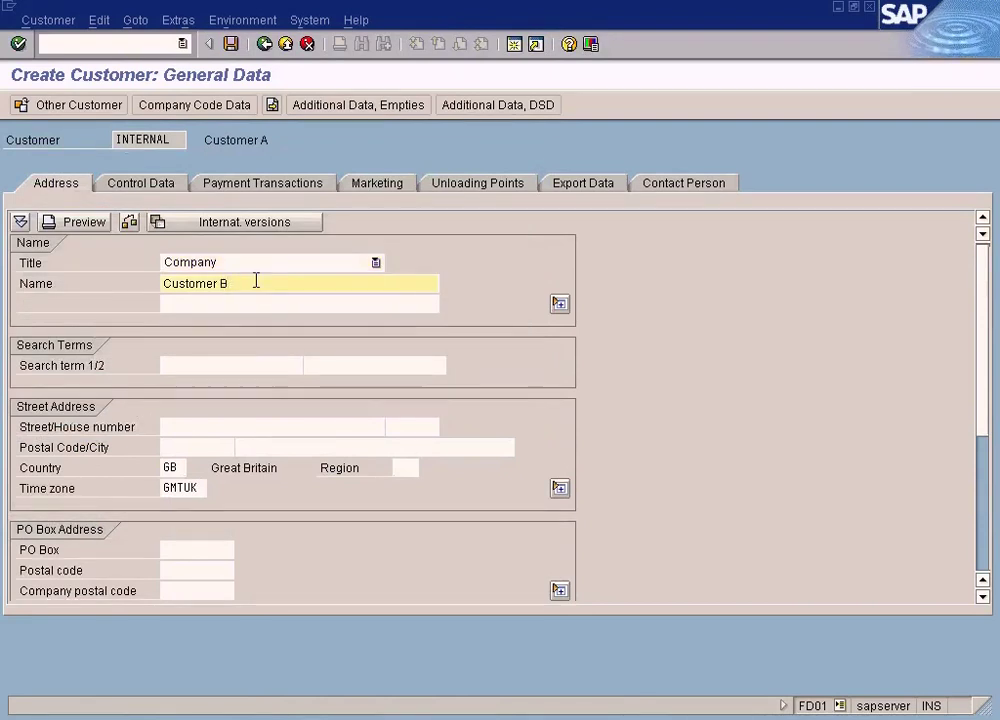
pyautogui.click(172, 186)
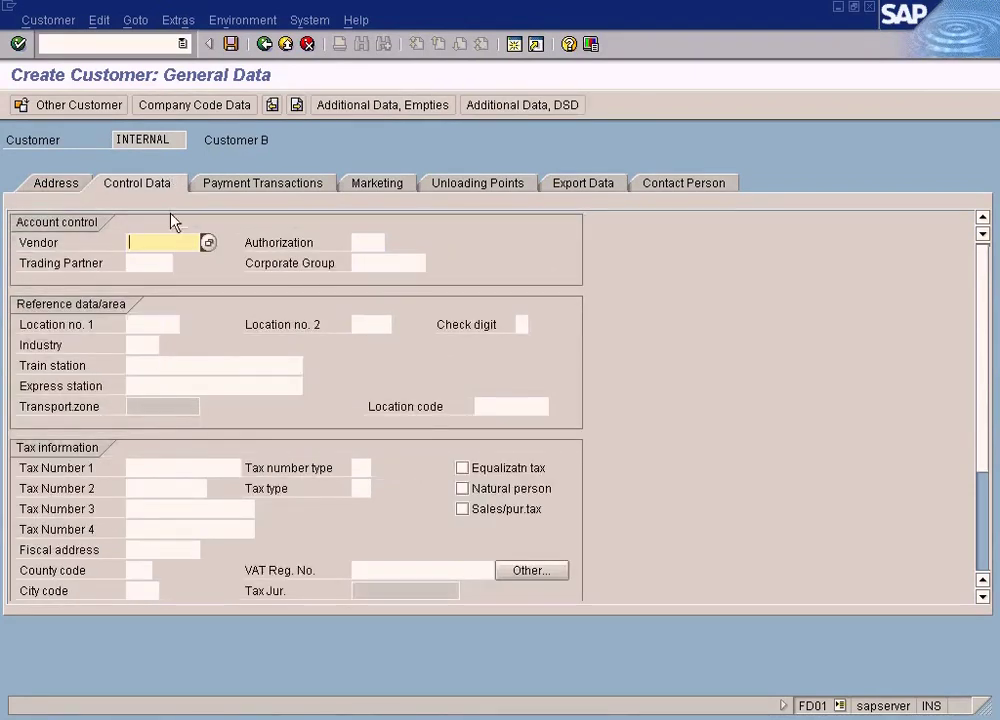
# Leave Trading Partner, station, location and tax fields empty, then go to Payment Transactions.
pyautogui.click(150, 263)
pyautogui.click(143, 363)
pyautogui.click(243, 384)
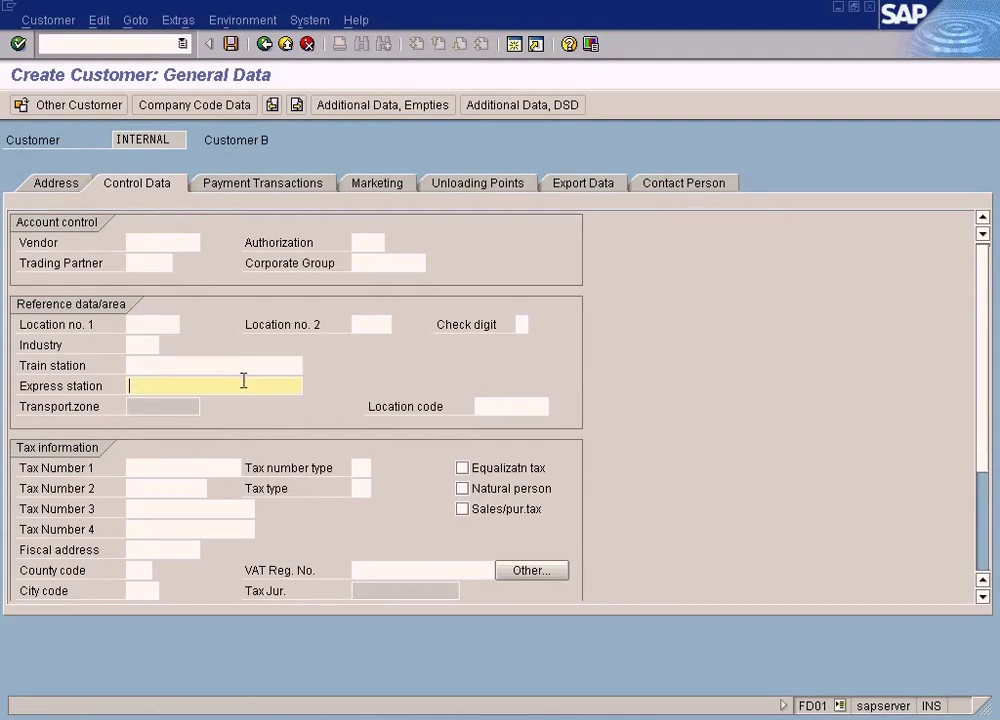
pyautogui.click(540, 405)
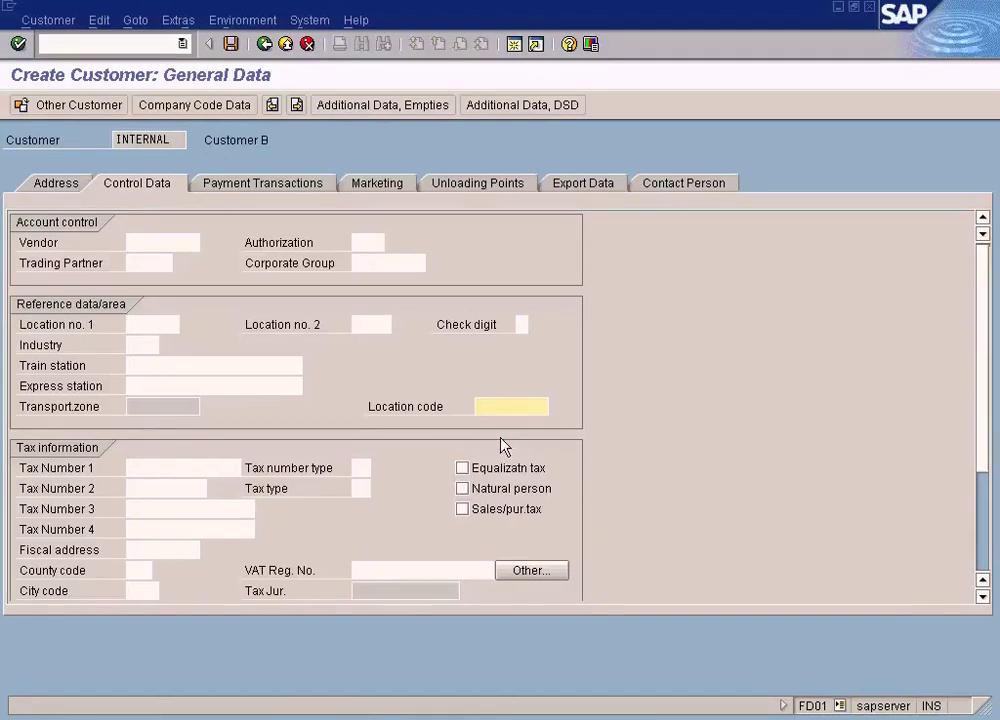
pyautogui.click(185, 488)
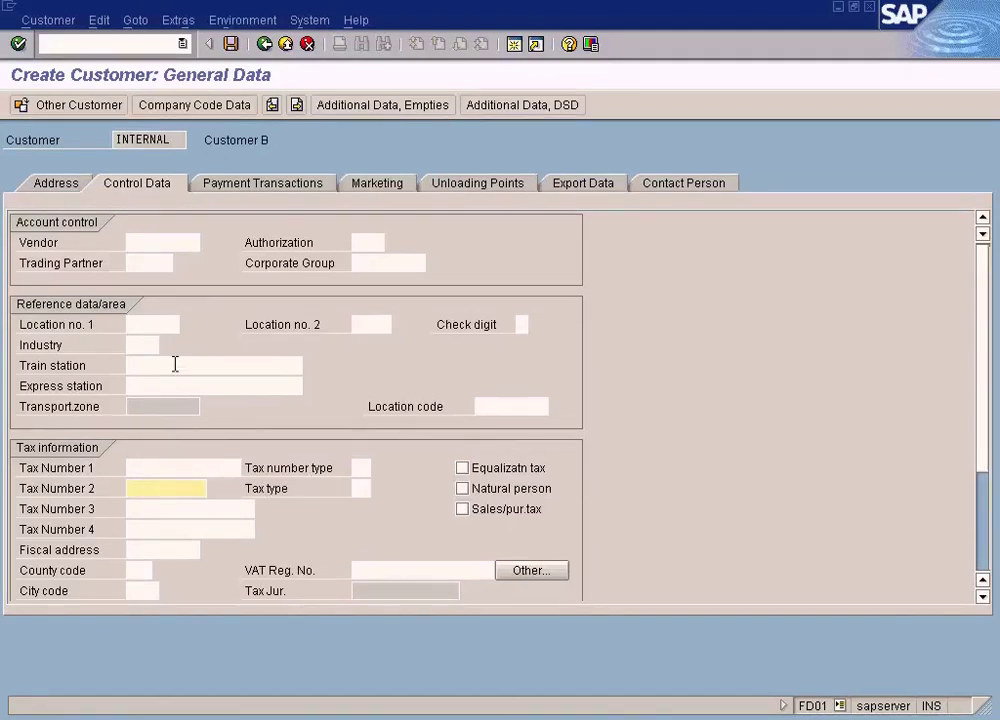
pyautogui.click(175, 364)
pyautogui.click(152, 324)
pyautogui.click(391, 262)
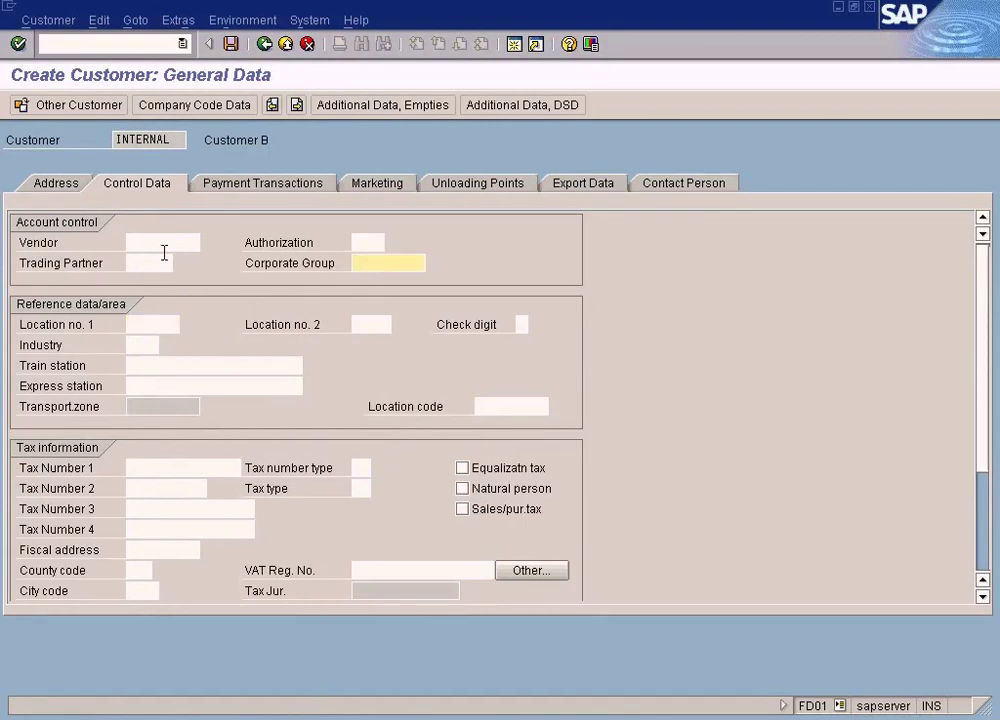
pyautogui.click(163, 245)
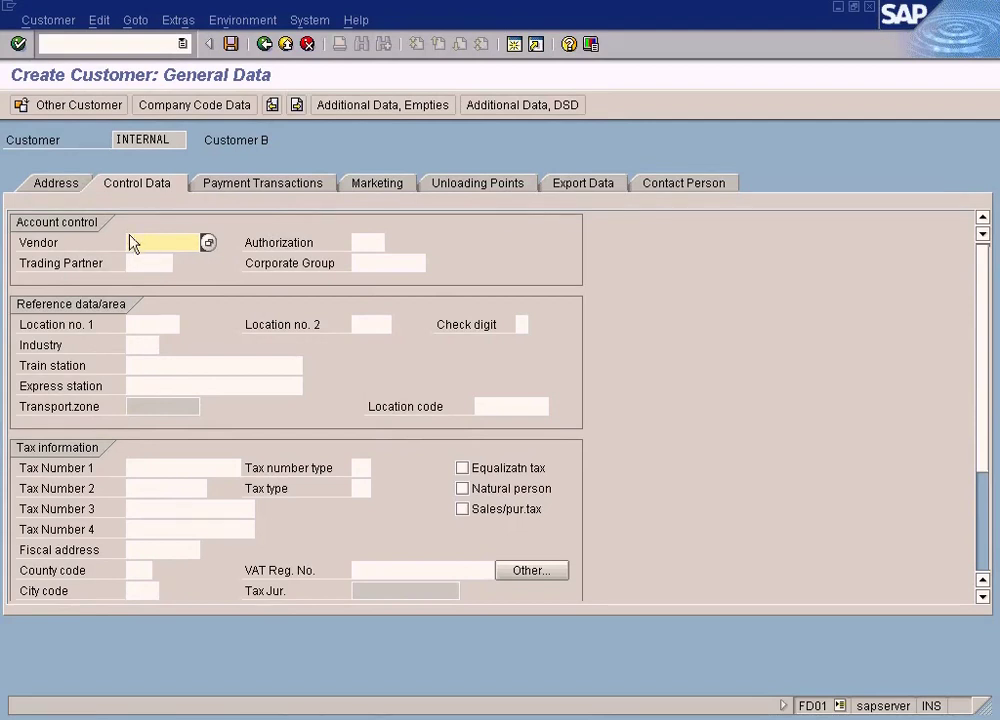
pyautogui.click(278, 191)
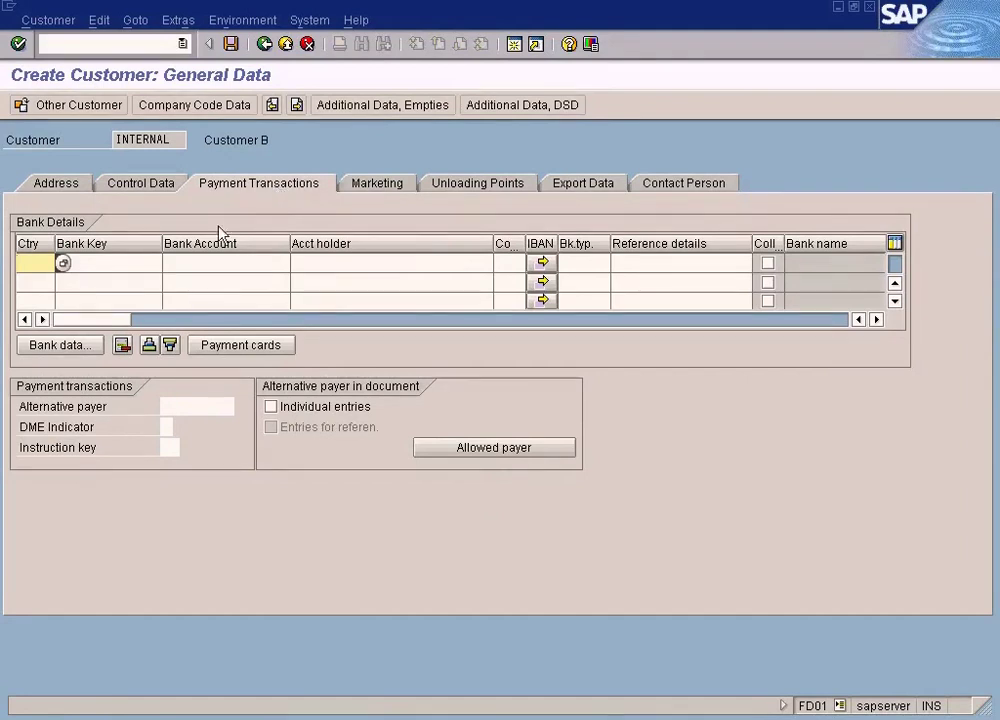
pyautogui.click(155, 266)
pyautogui.click(214, 268)
pyautogui.click(69, 268)
pyautogui.click(40, 268)
pyautogui.click(140, 267)
pyautogui.click(173, 264)
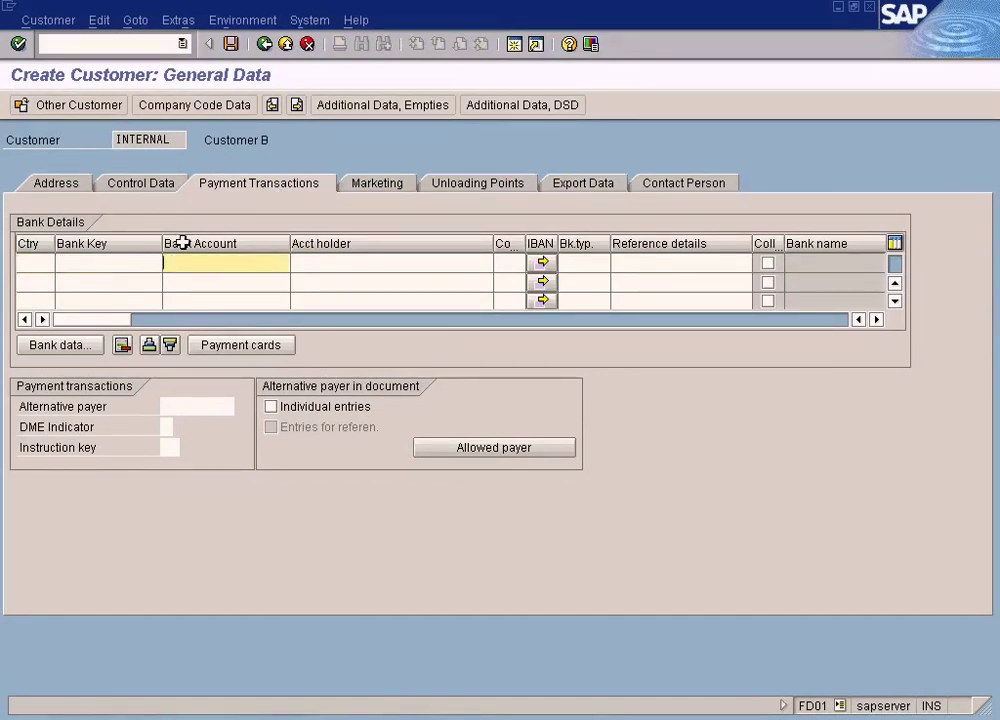
pyautogui.click(335, 263)
pyautogui.click(200, 263)
pyautogui.click(90, 263)
pyautogui.click(30, 263)
pyautogui.click(121, 262)
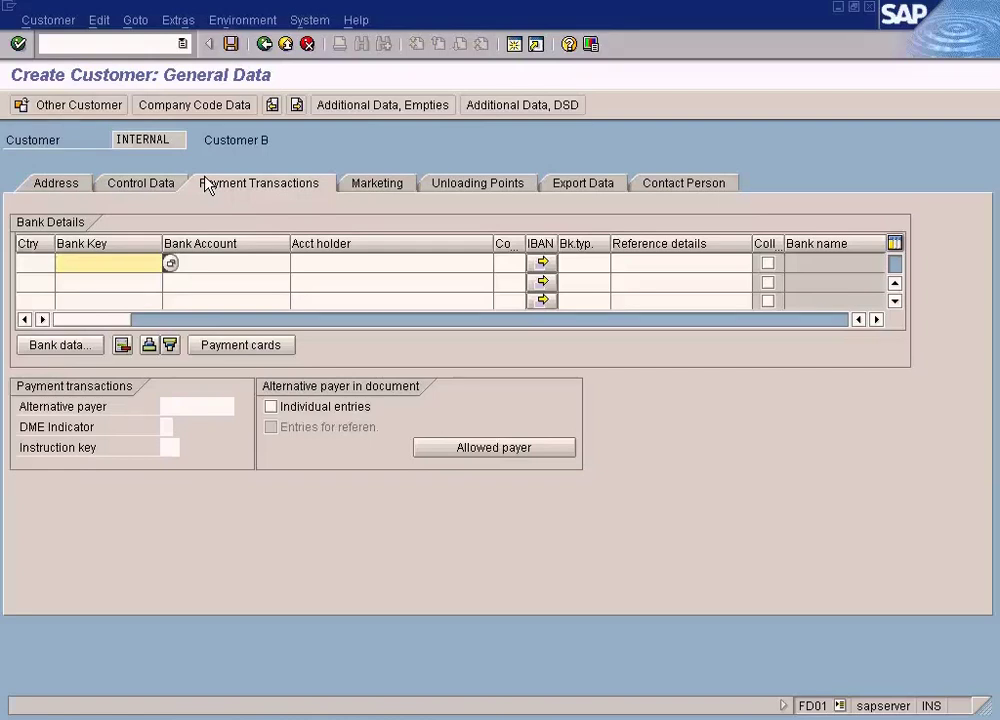
# Browse the Marketing, Unloading Points, Export Data and Contact Person tabs, then return to Control Data.
pyautogui.click(396, 186)
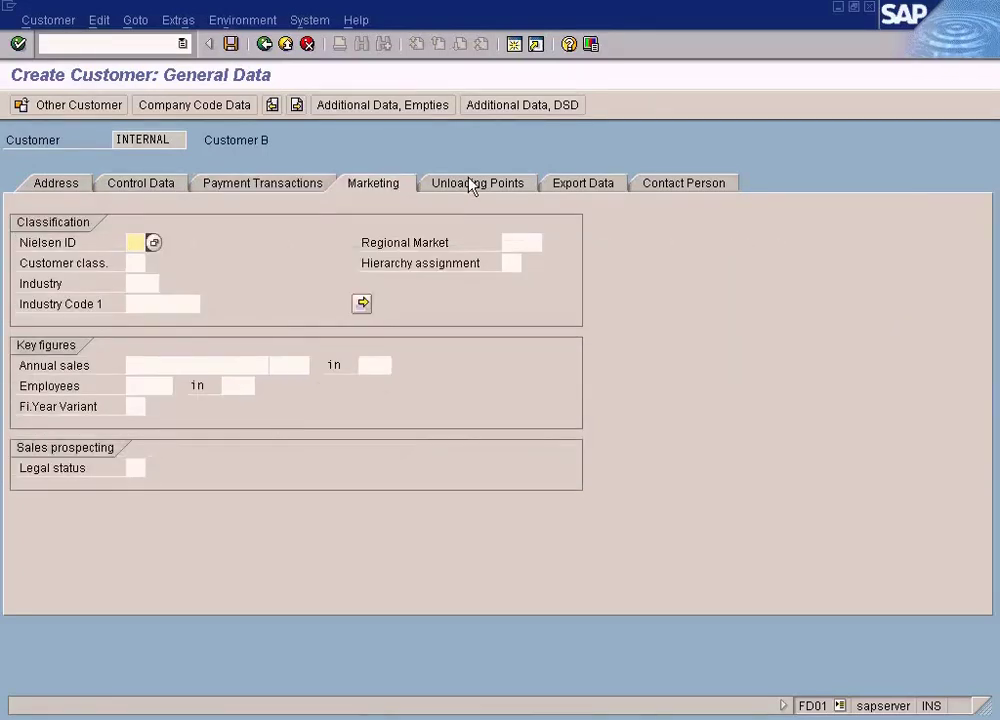
pyautogui.click(472, 186)
pyautogui.click(367, 185)
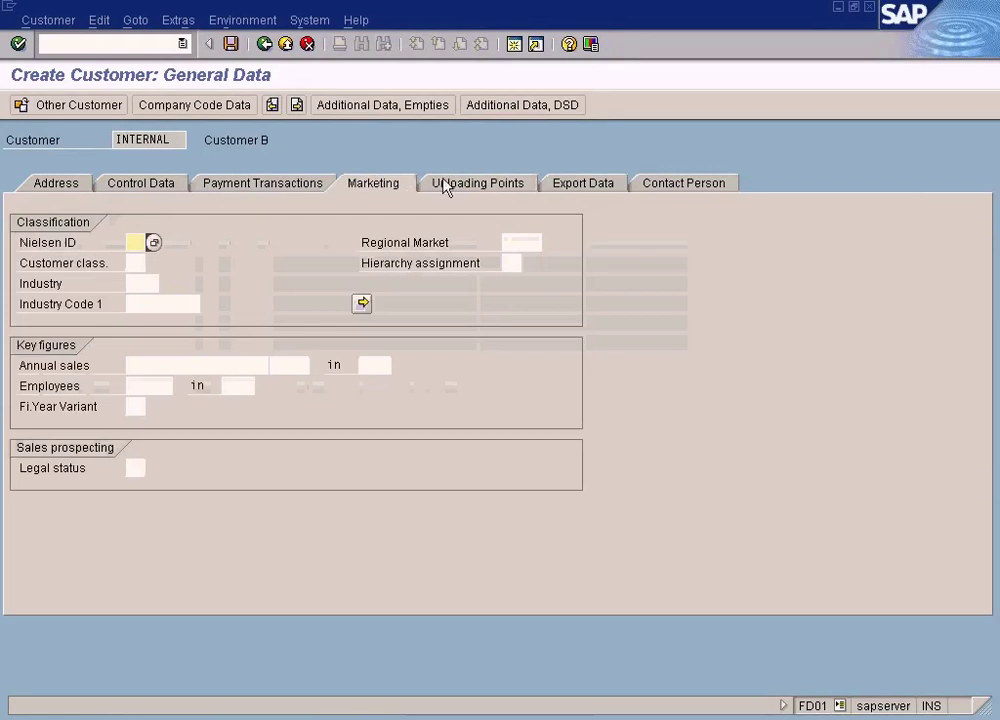
pyautogui.click(518, 190)
pyautogui.click(568, 190)
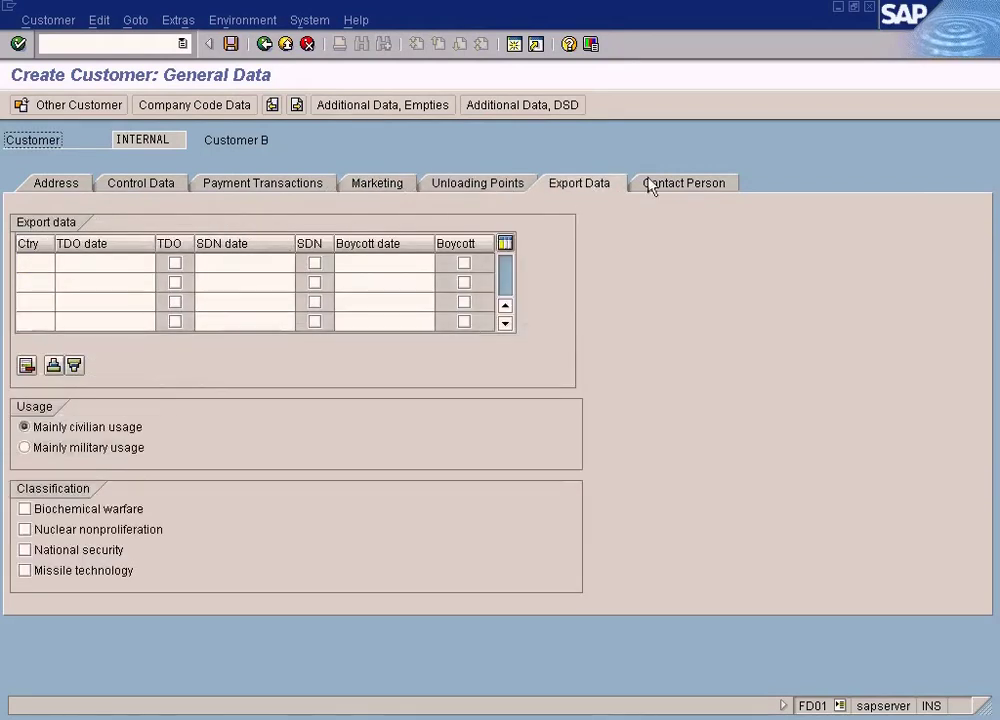
pyautogui.click(647, 185)
pyautogui.click(515, 190)
pyautogui.click(340, 187)
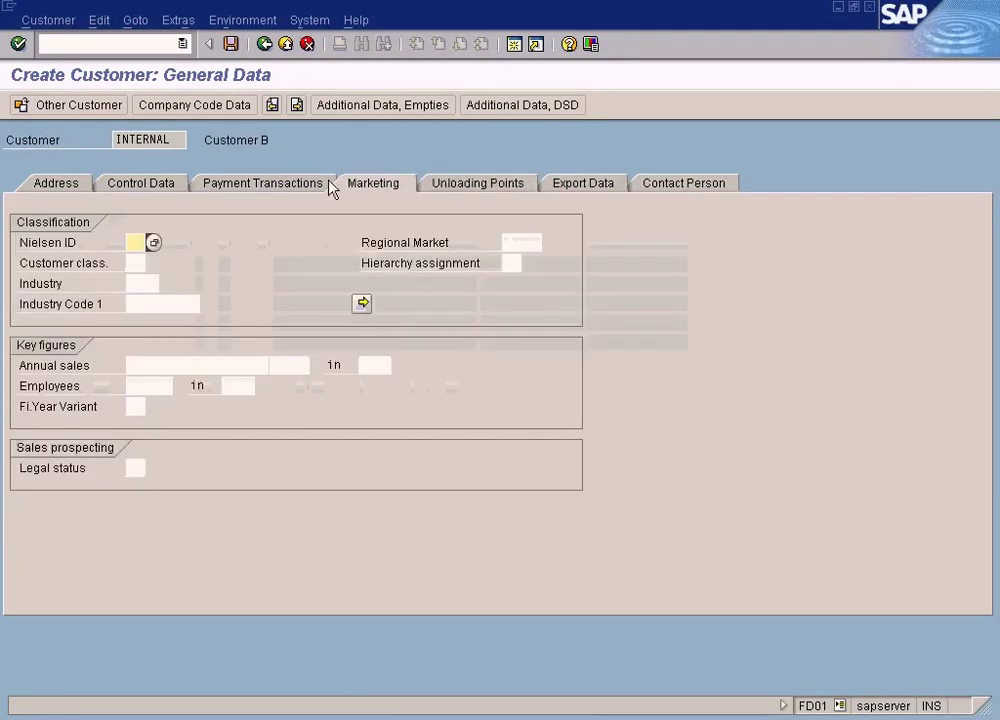
pyautogui.click(282, 187)
pyautogui.click(135, 184)
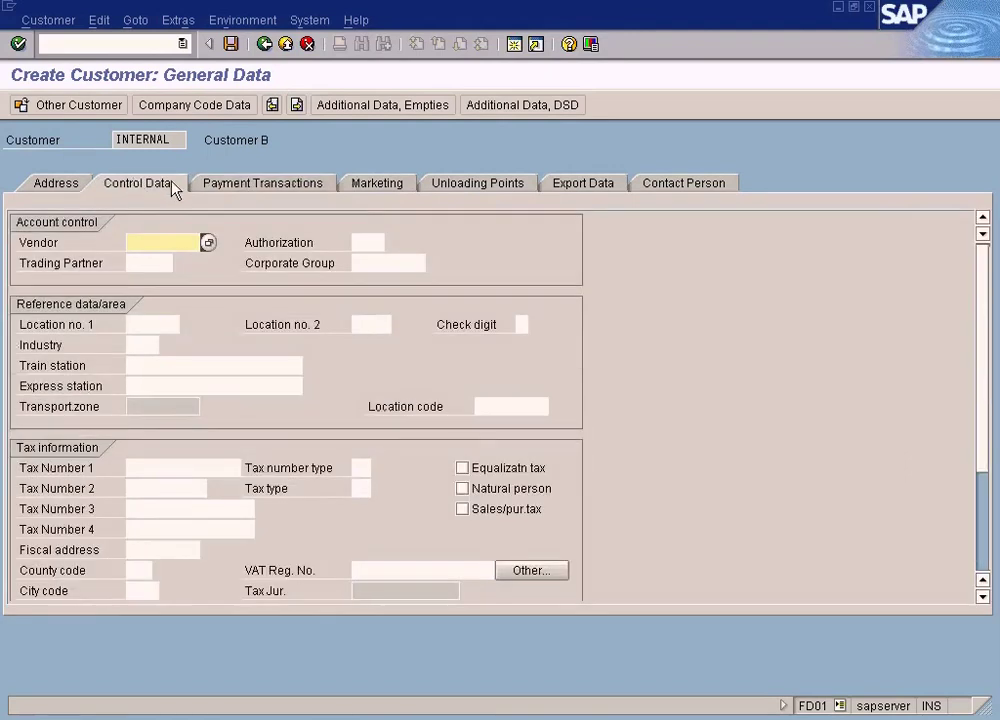
# In the SUN company code data, pick reconciliation account 200003 Trade Debtors from the list.
pyautogui.click(203, 107)
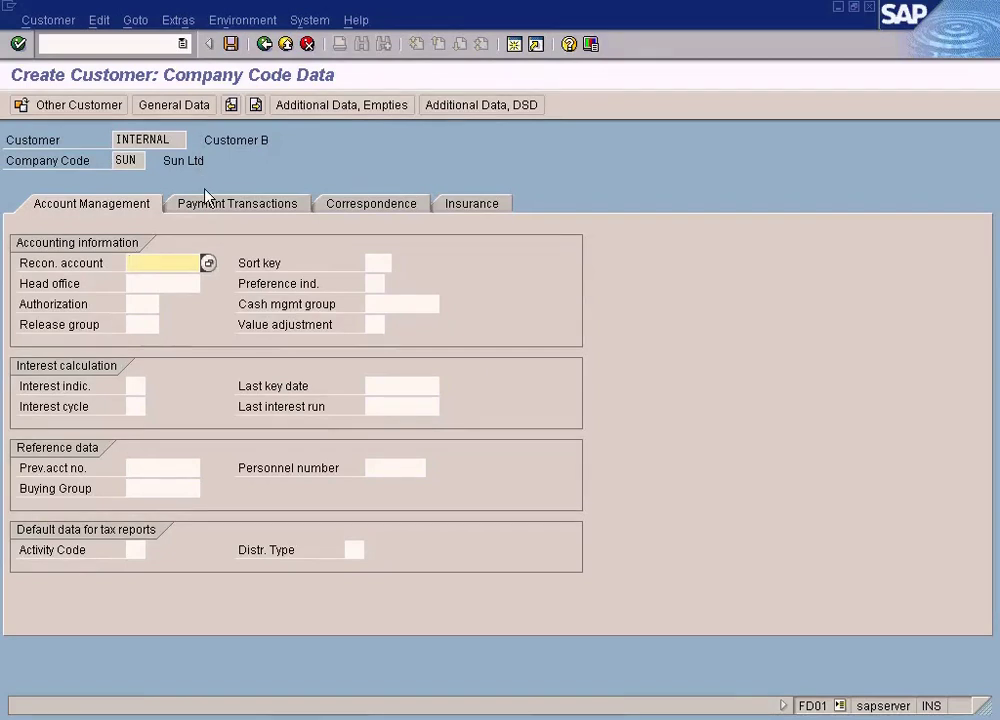
pyautogui.click(208, 263)
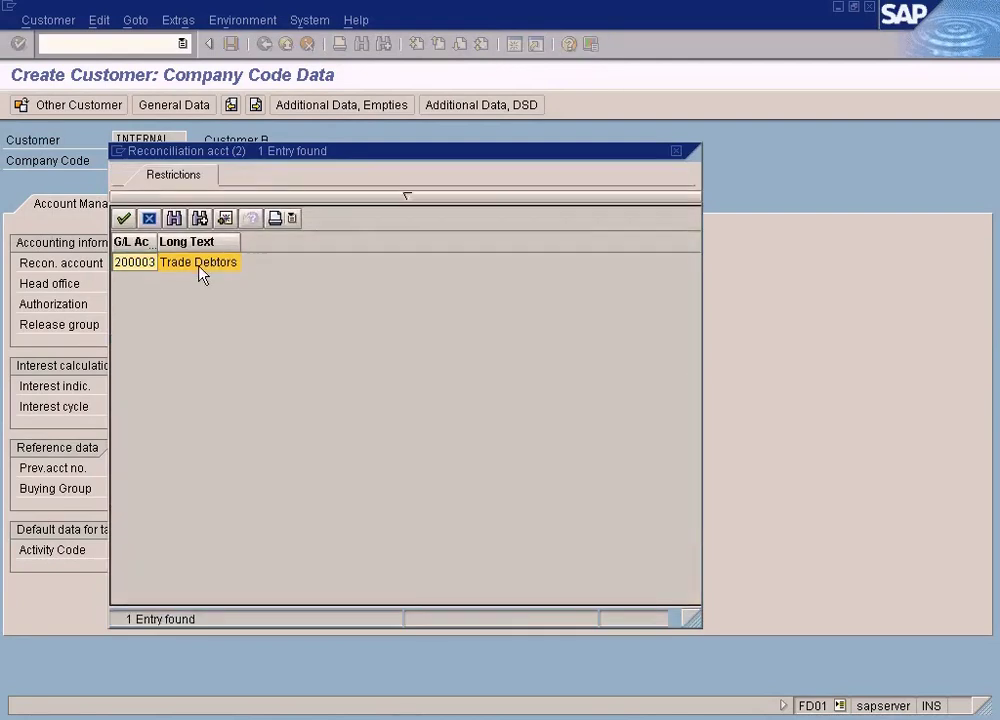
pyautogui.click(200, 263)
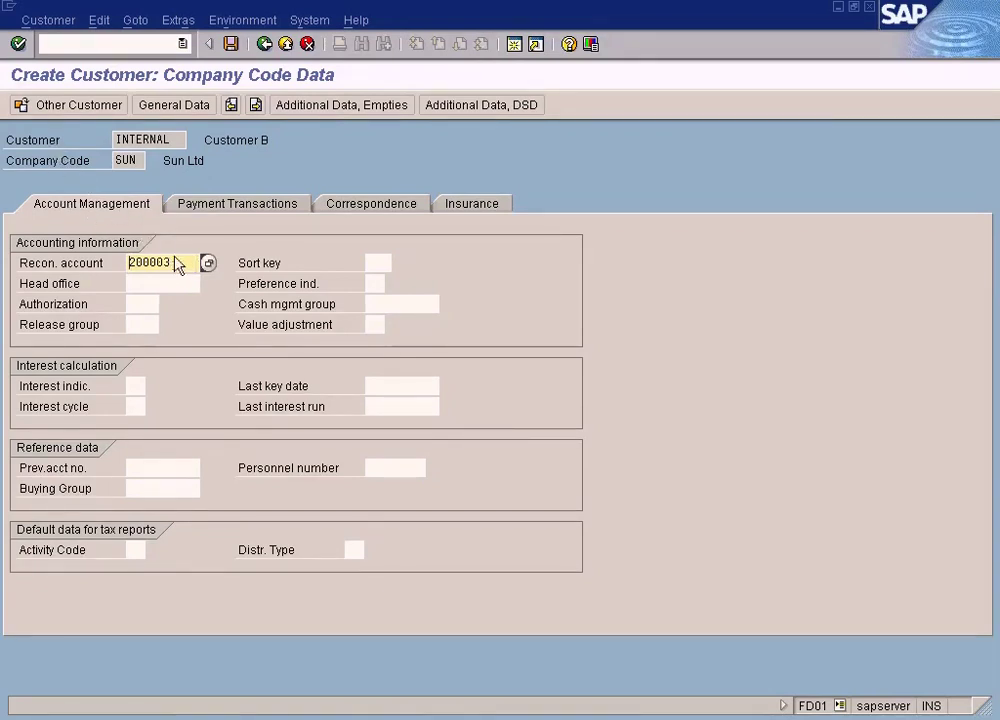
pyautogui.moveTo(179, 261); pyautogui.dragTo(114, 261)
pyautogui.click(142, 280)
pyautogui.moveTo(173, 265); pyautogui.dragTo(105, 261)
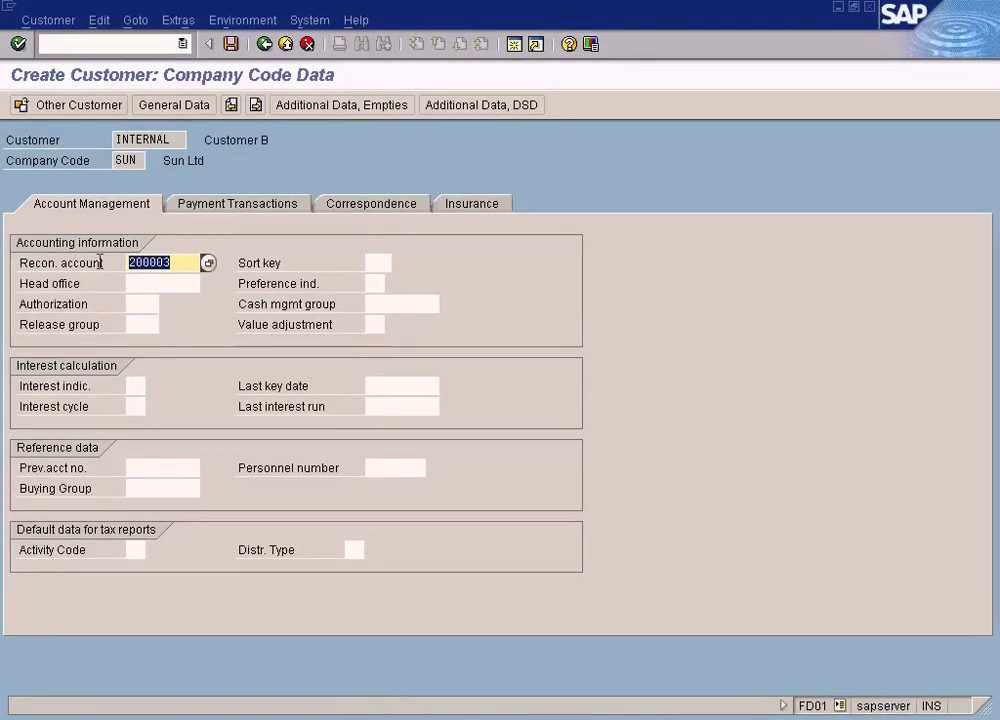
pyautogui.moveTo(176, 263); pyautogui.dragTo(101, 262)
pyautogui.moveTo(196, 263); pyautogui.dragTo(72, 255)
pyautogui.click(208, 263)
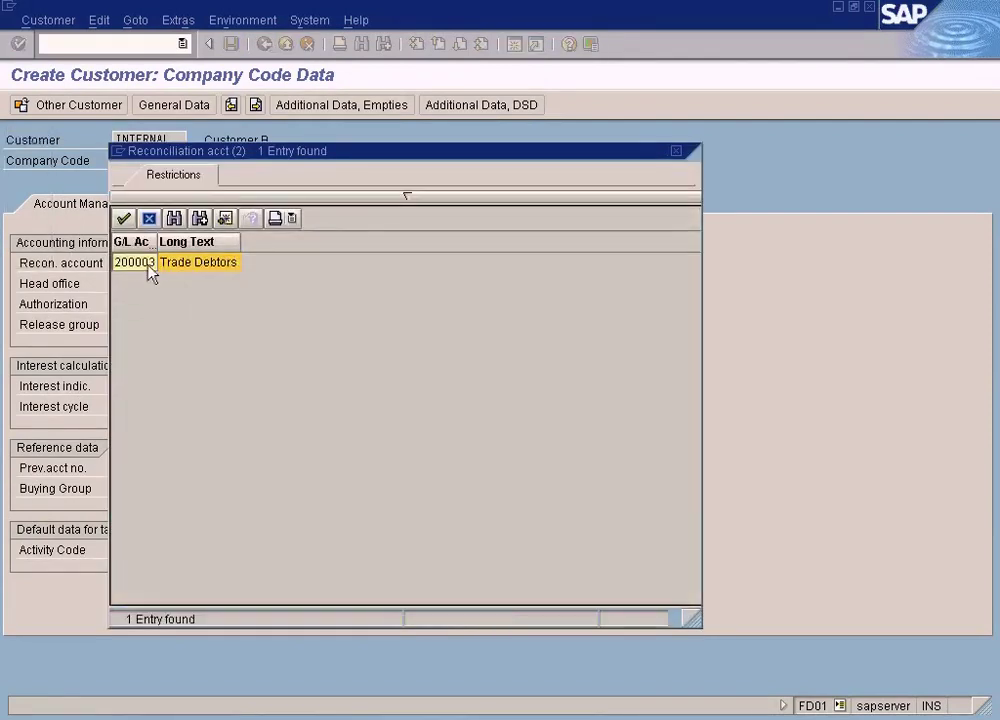
pyautogui.moveTo(342, 153); pyautogui.dragTo(457, 155)
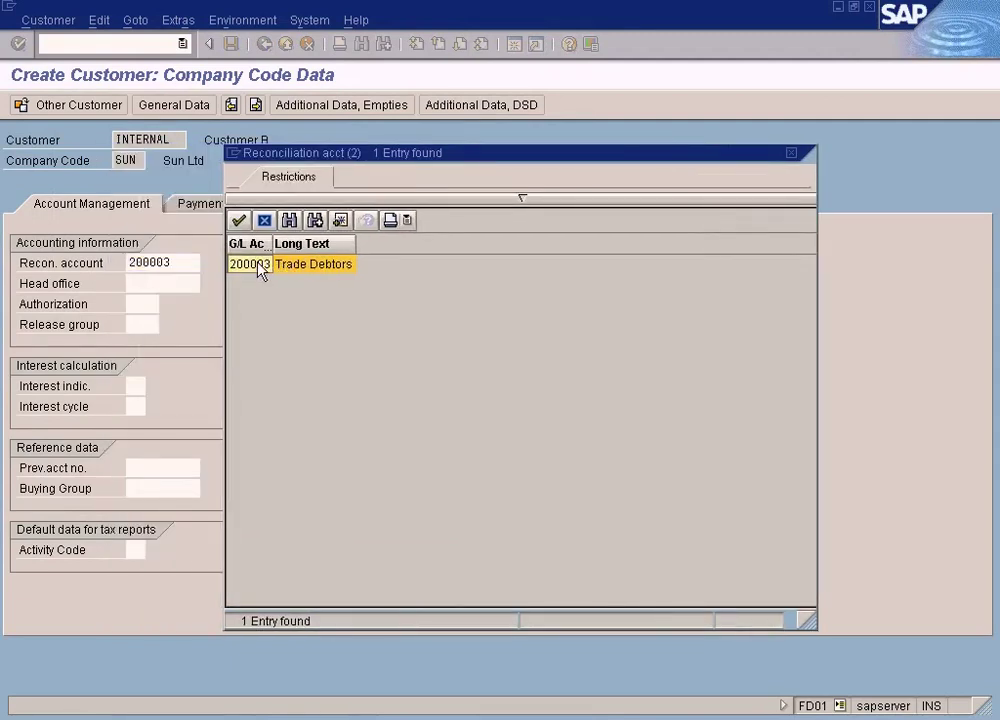
pyautogui.click(790, 154)
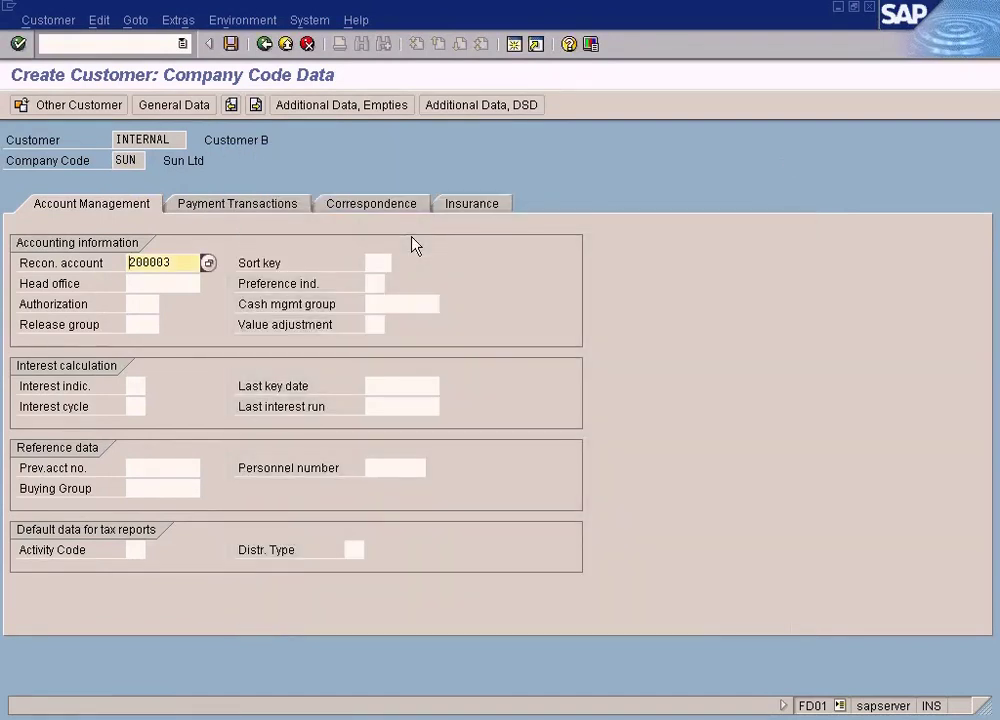
# Open G/L account maintenance with /nfs00 and list all G/L accounts of company code SUN.
pyautogui.press('Return')
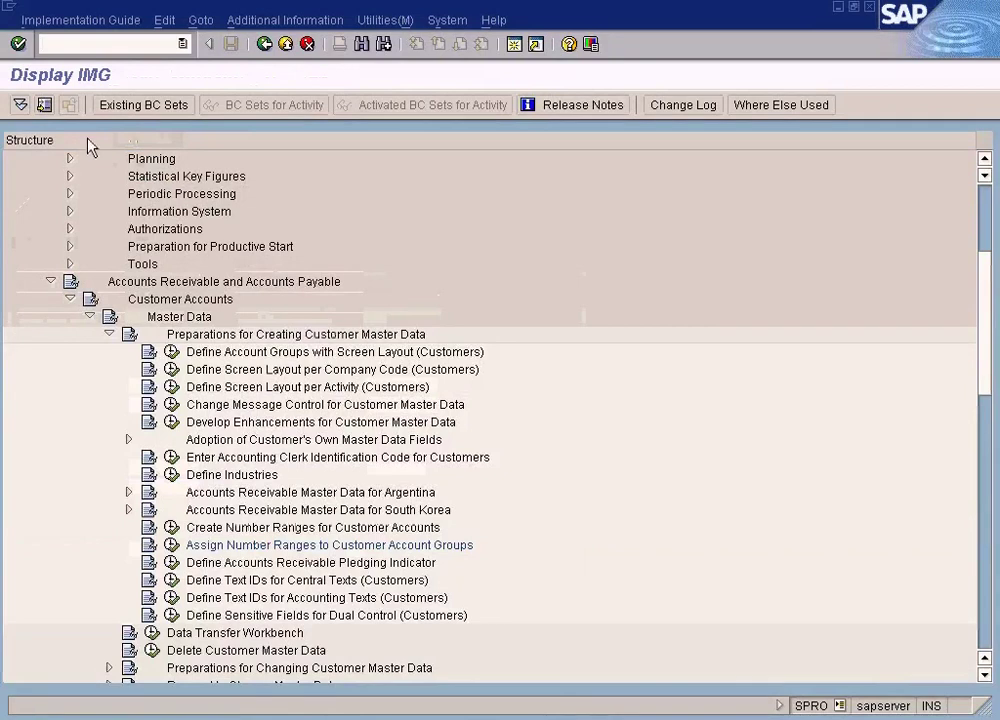
pyautogui.write('/')
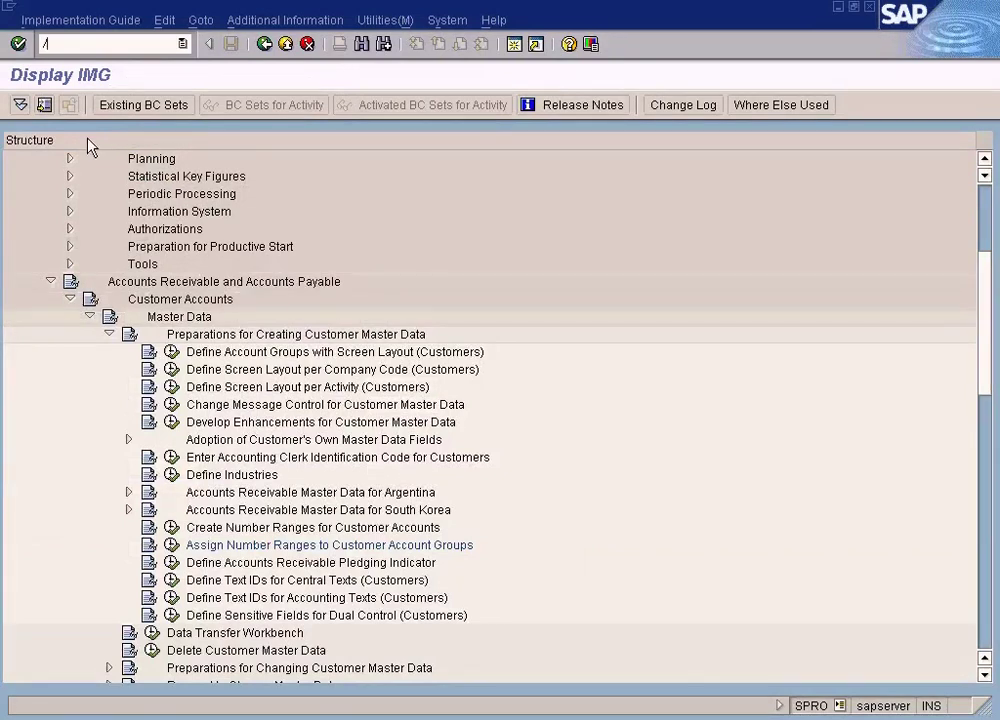
pyautogui.write('nfs00')
pyautogui.press('Return')
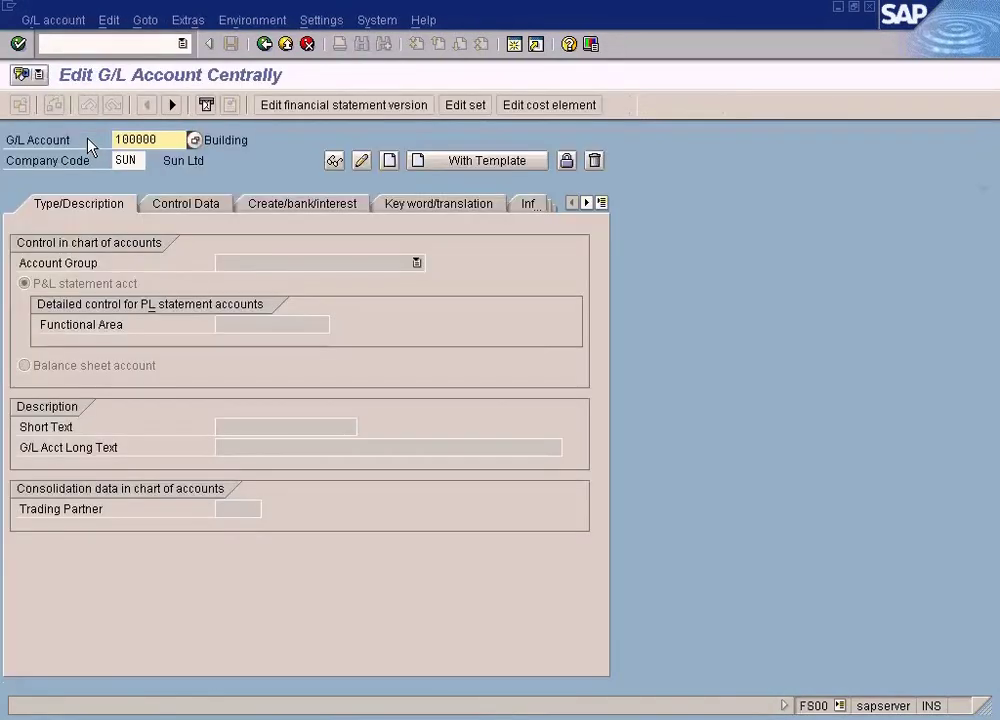
pyautogui.click(195, 142)
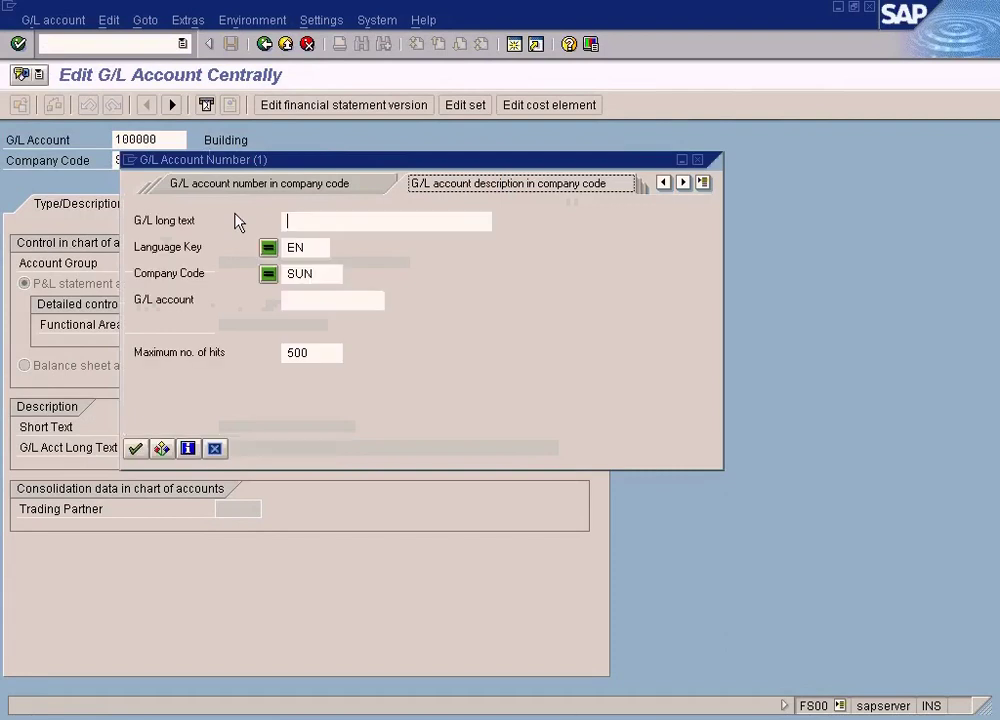
pyautogui.click(135, 447)
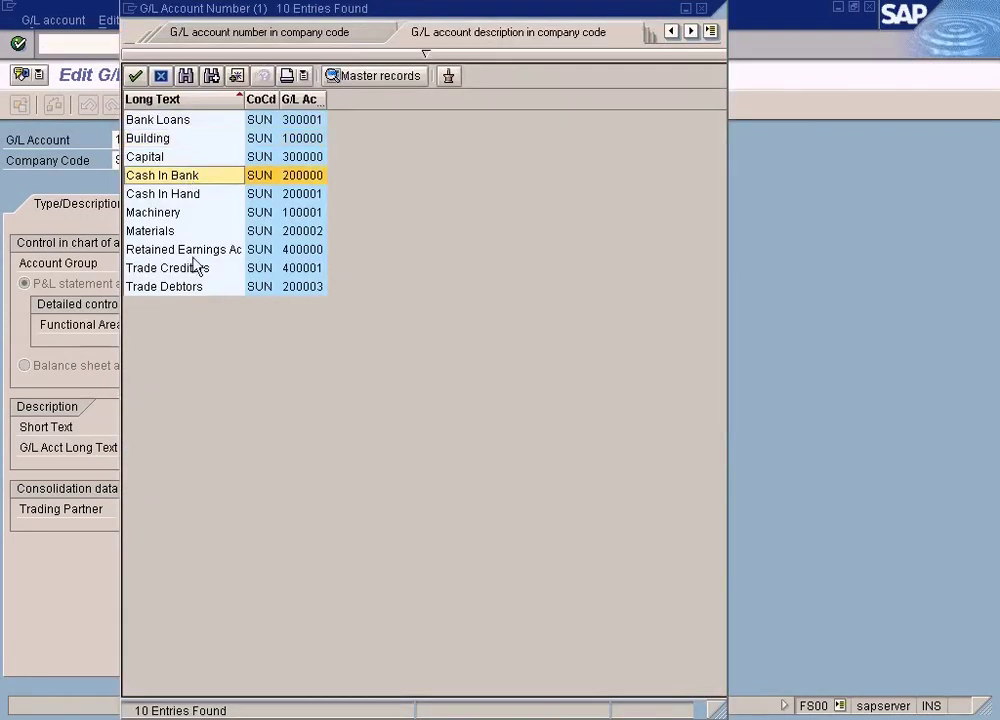
# Display G/L account 200003 Trade Debtors and view its control data.
pyautogui.click(197, 262)
pyautogui.click(209, 263)
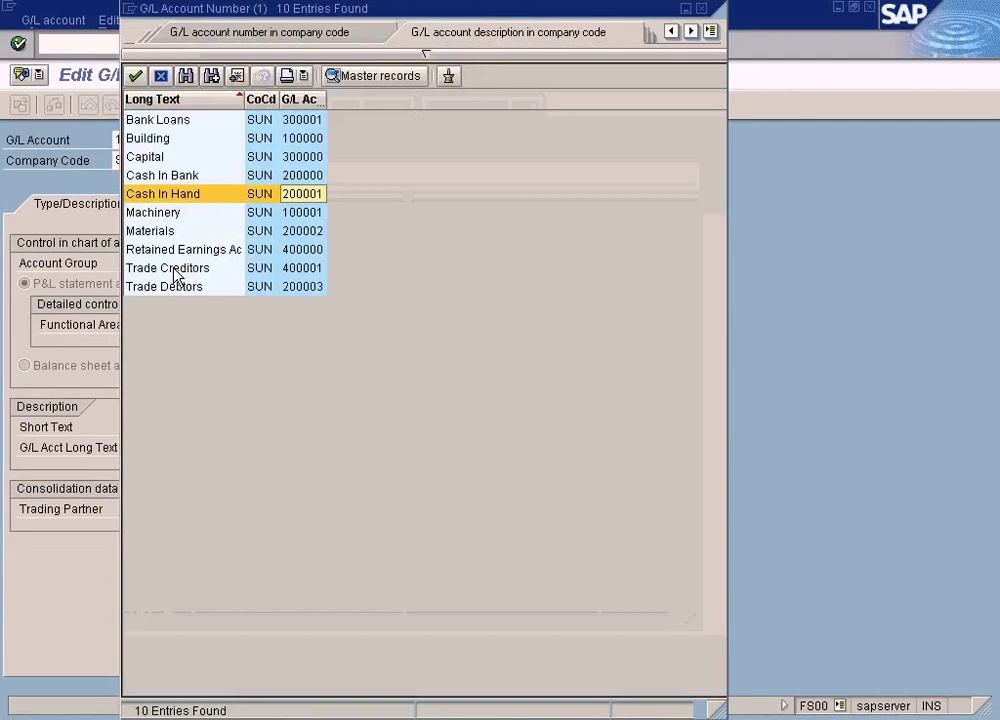
pyautogui.click(310, 285)
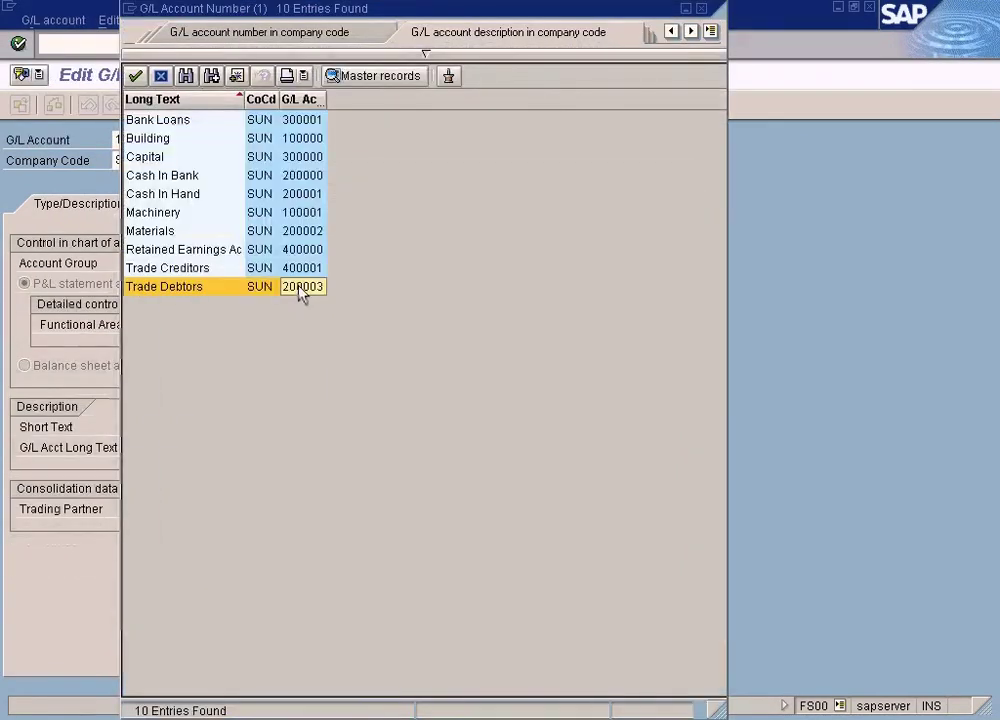
pyautogui.doubleClick(302, 287)
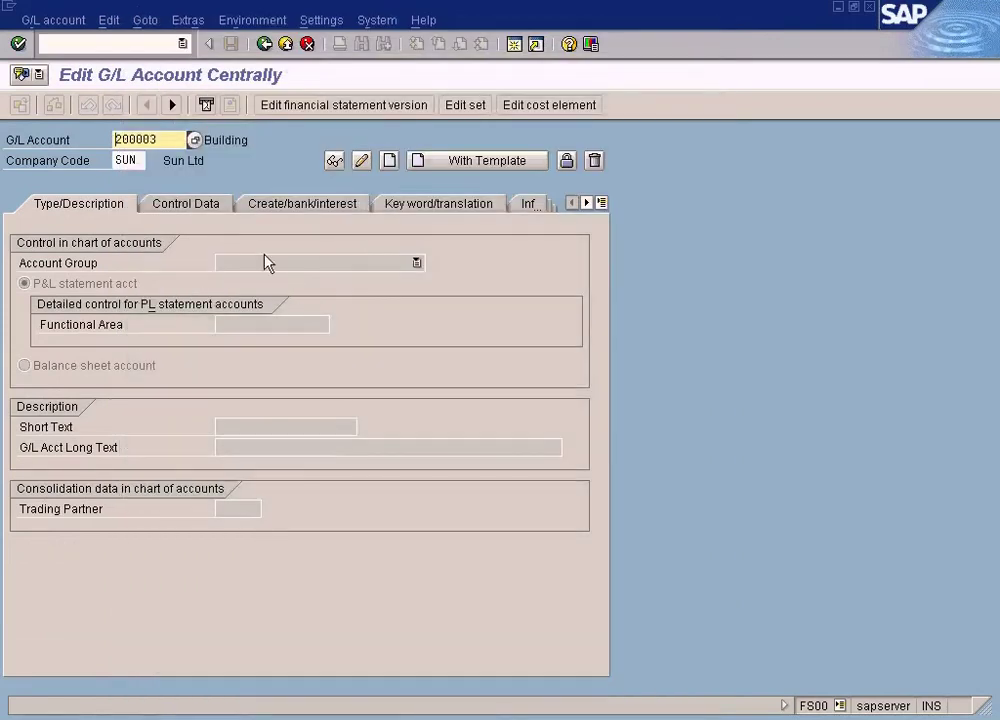
pyautogui.press('Return')
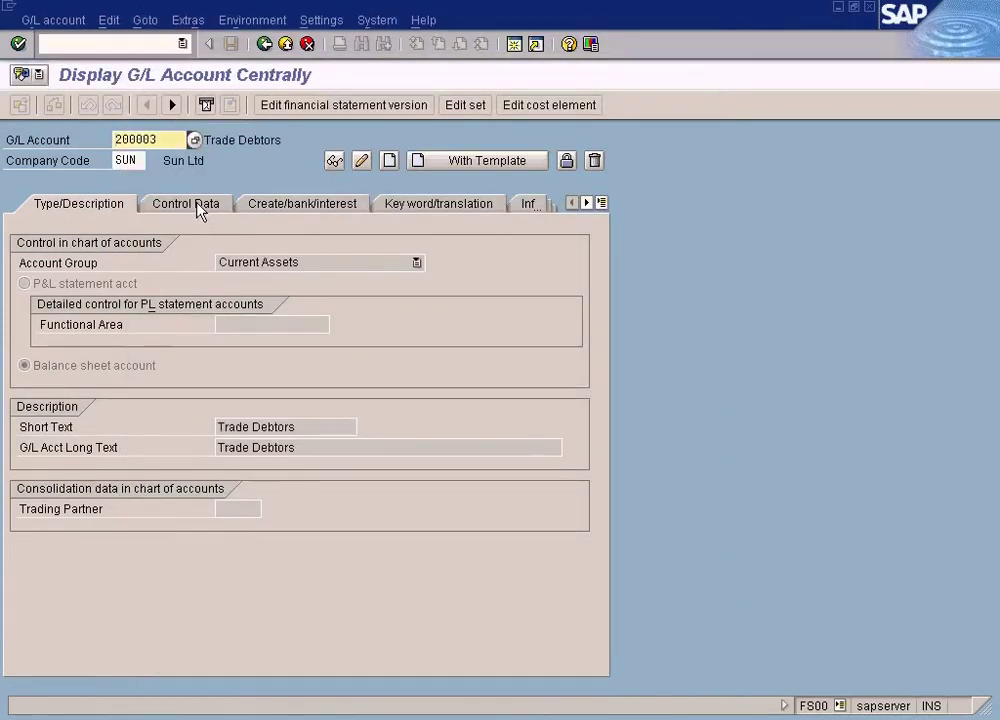
pyautogui.click(198, 206)
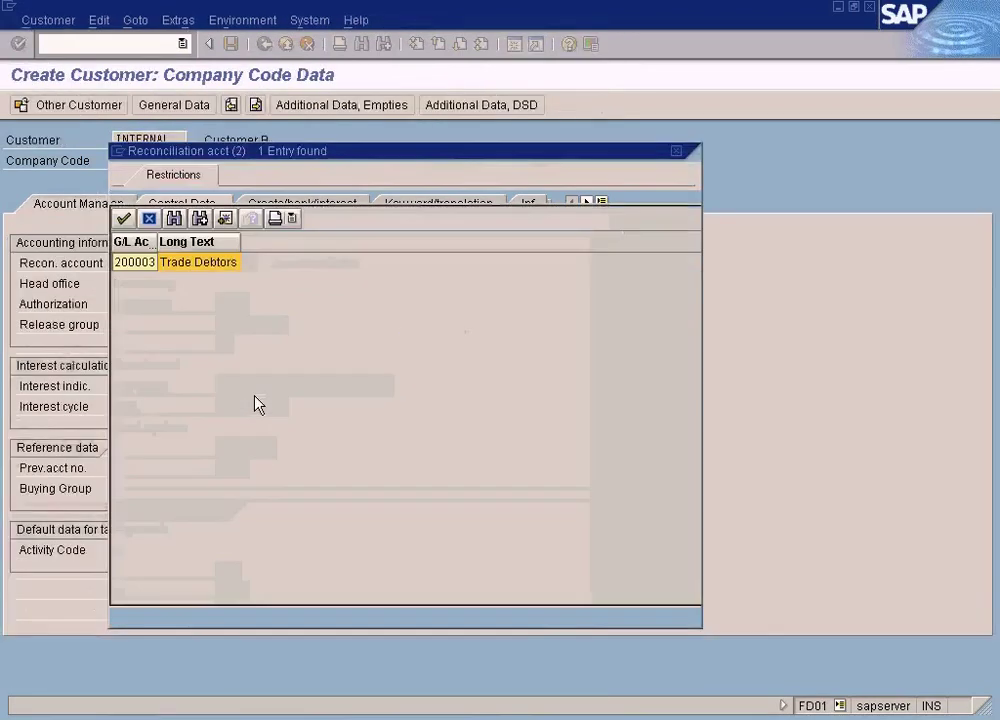
# Recheck the reconciliation account list, then display G/L account 100001 Machinery.
pyautogui.click(676, 151)
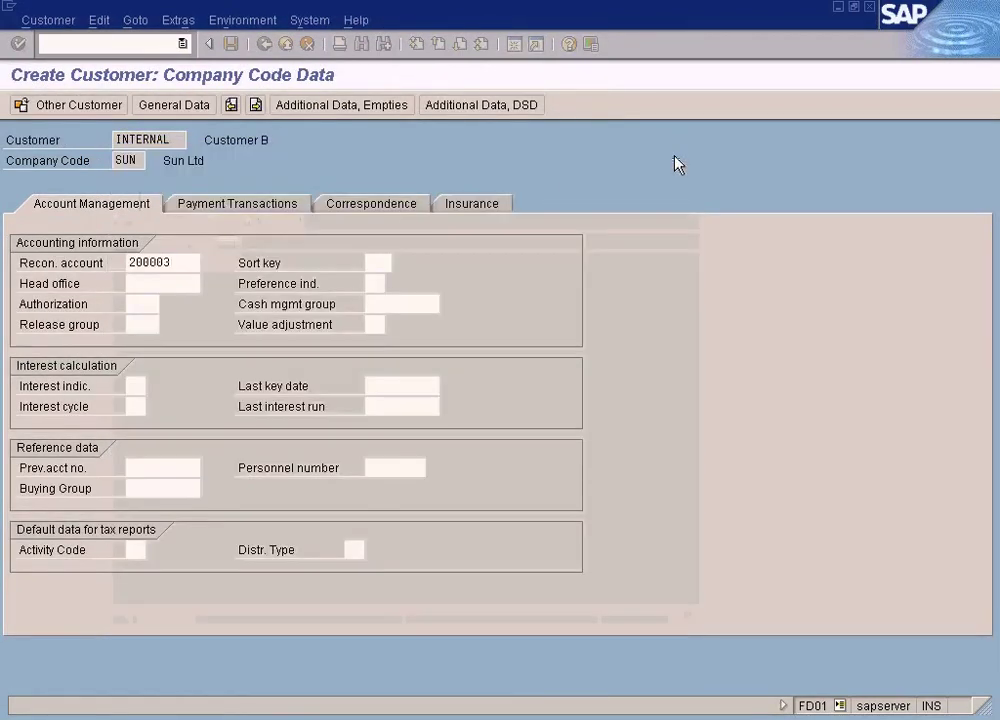
pyautogui.click(208, 262)
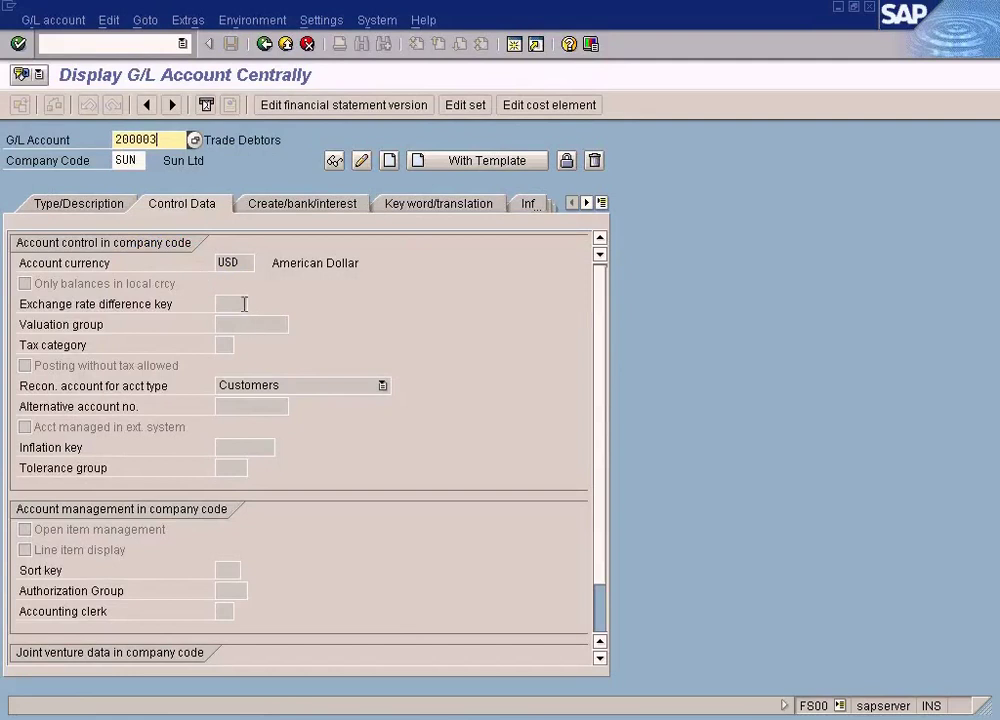
pyautogui.click(195, 141)
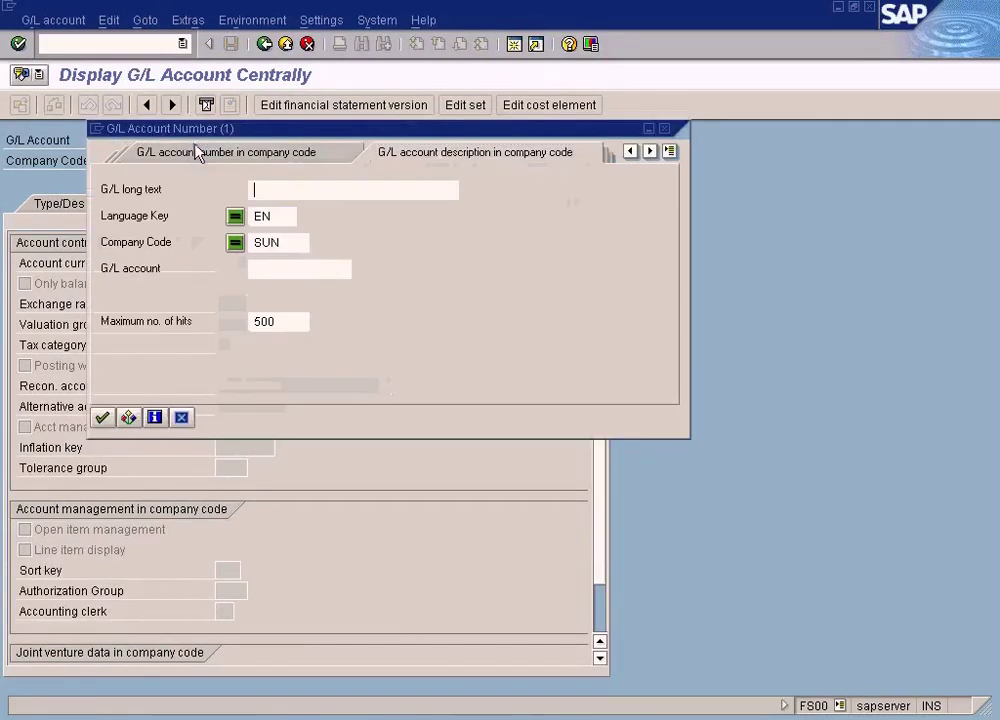
pyautogui.click(102, 417)
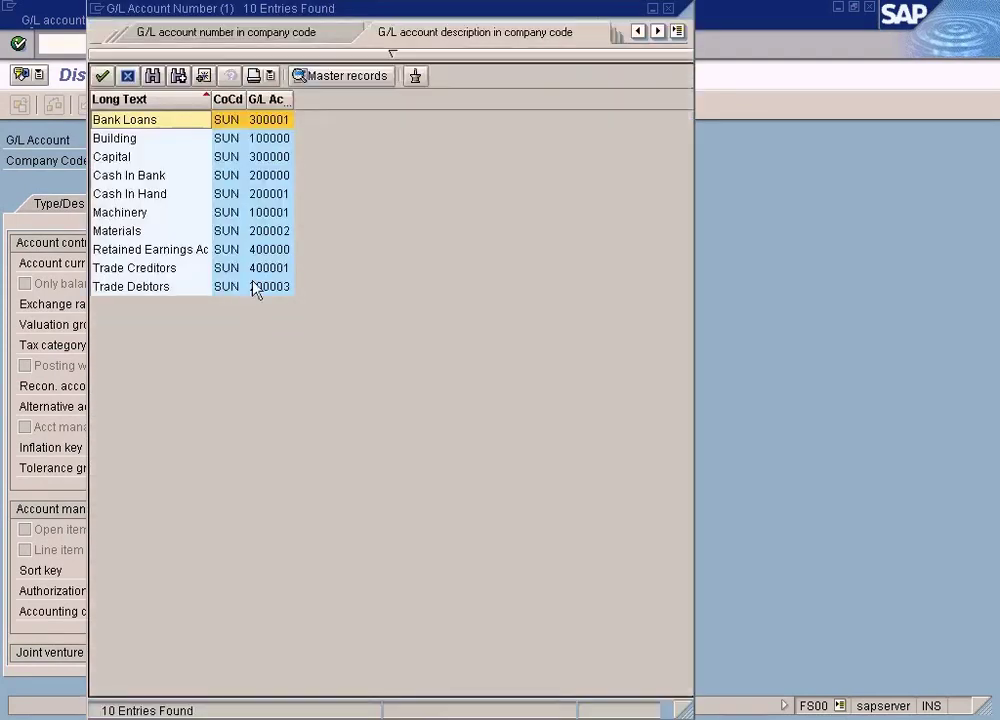
pyautogui.doubleClick(268, 213)
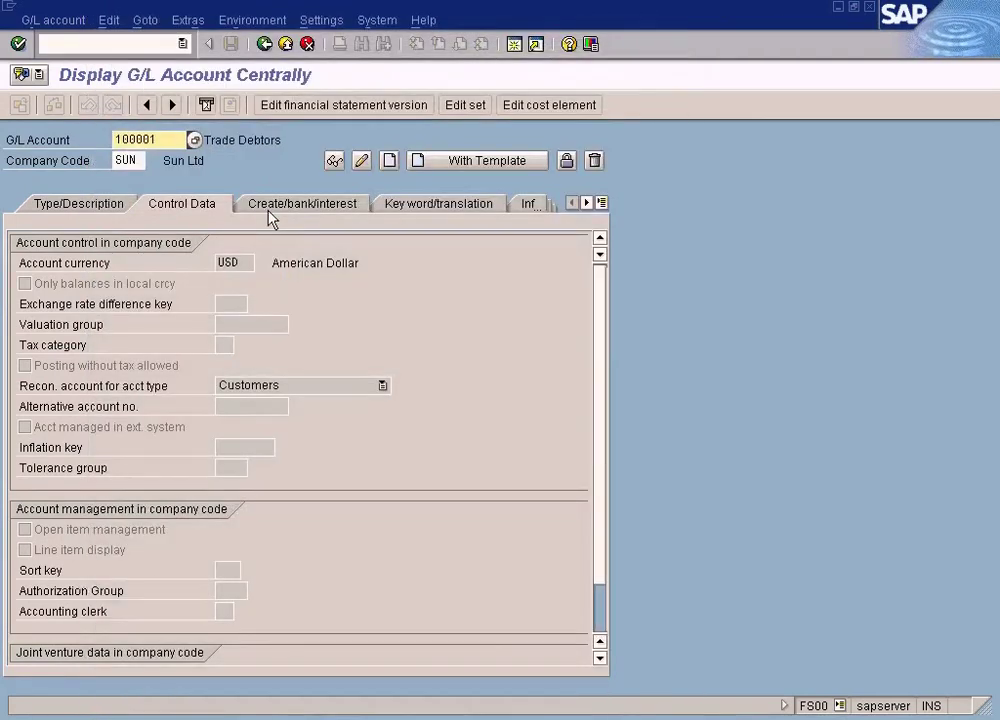
pyautogui.press('Return')
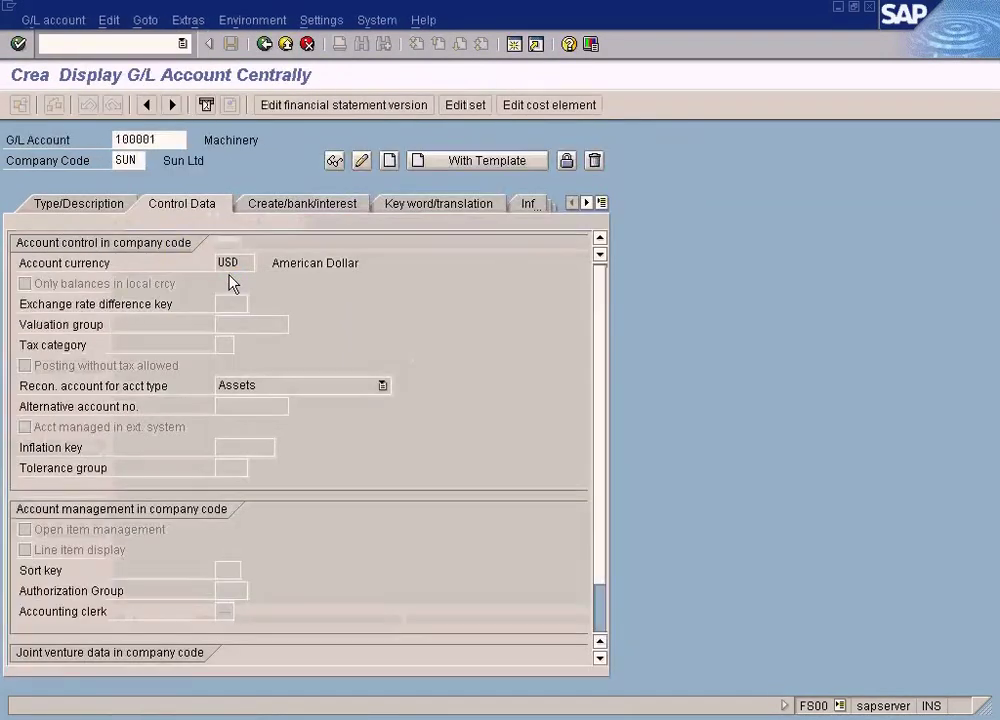
# Load G/L account 200000 Cash In Bank and check its reconciliation account type options.
pyautogui.click(193, 140)
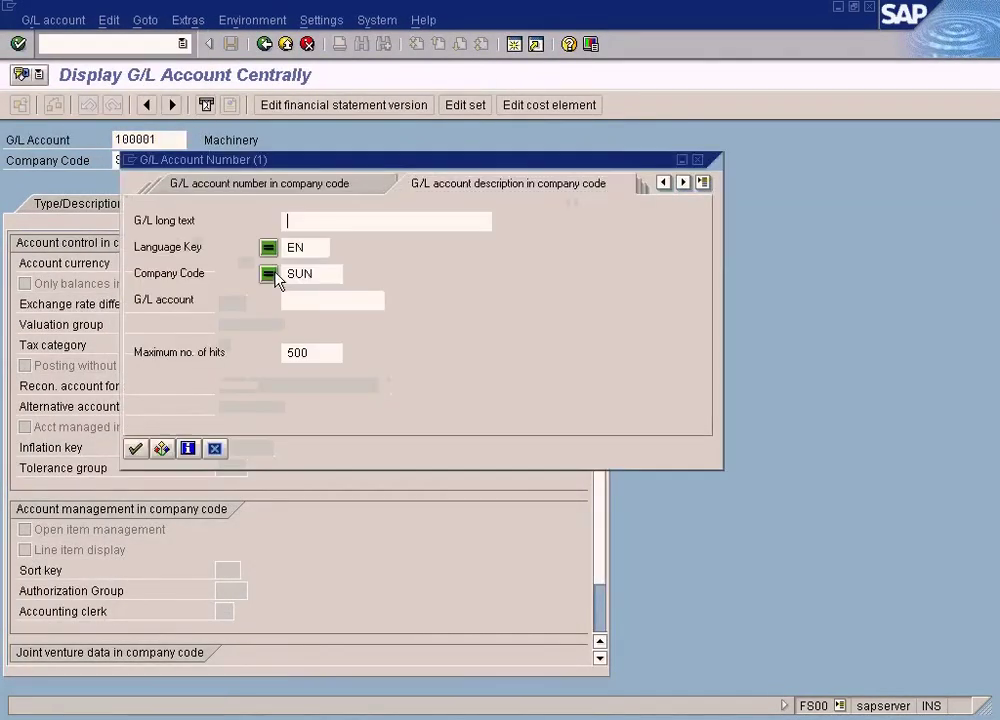
pyautogui.click(135, 449)
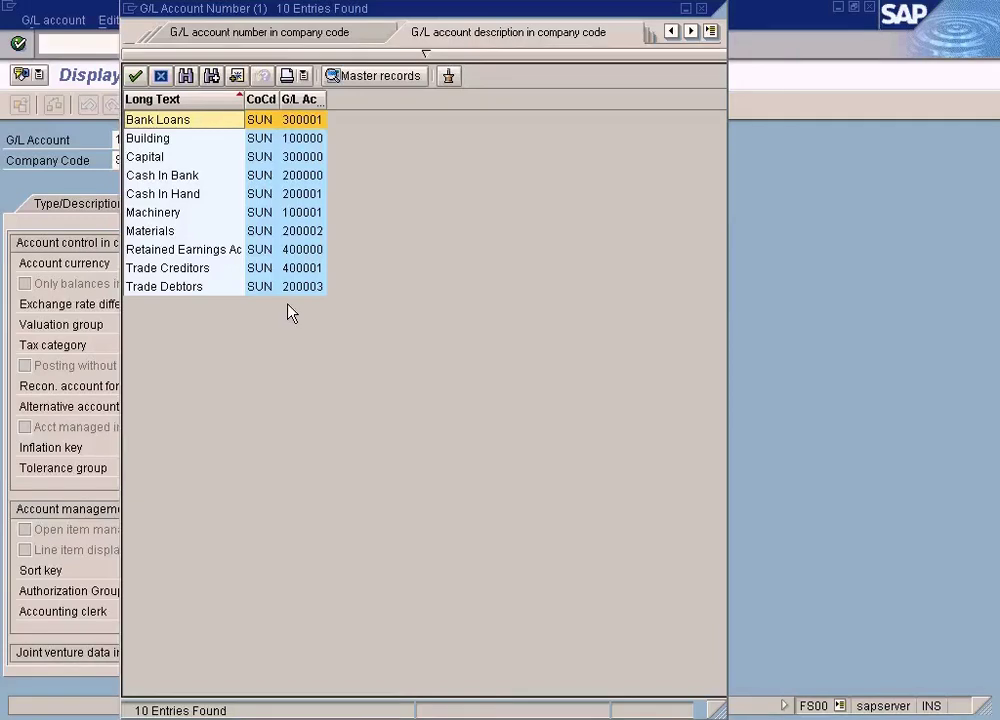
pyautogui.doubleClick(313, 177)
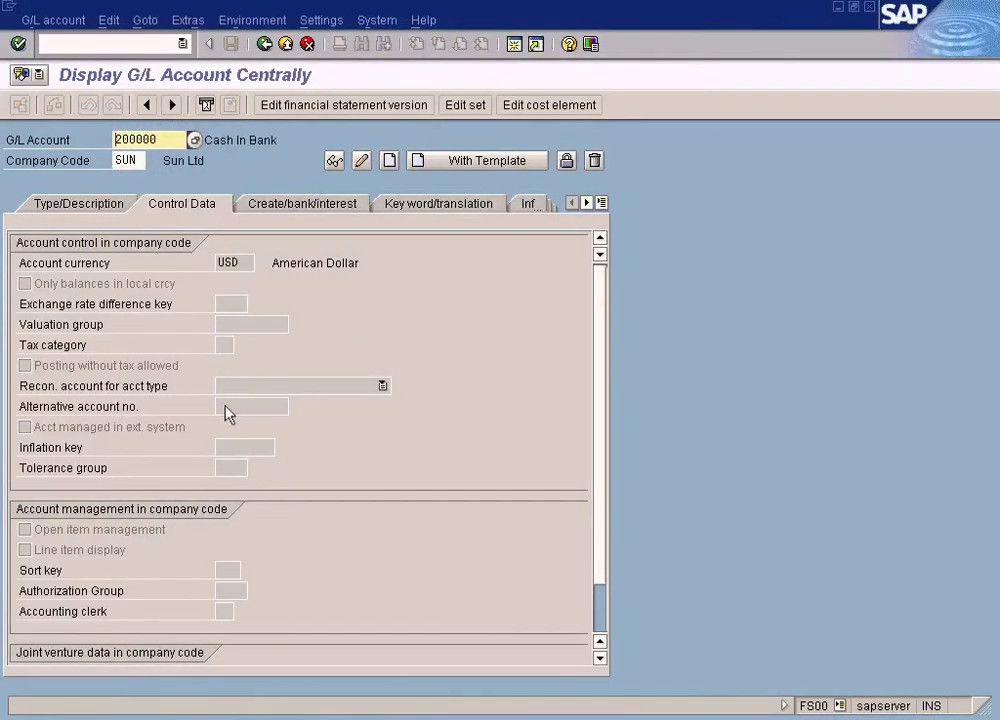
pyautogui.click(243, 387)
pyautogui.click(313, 355)
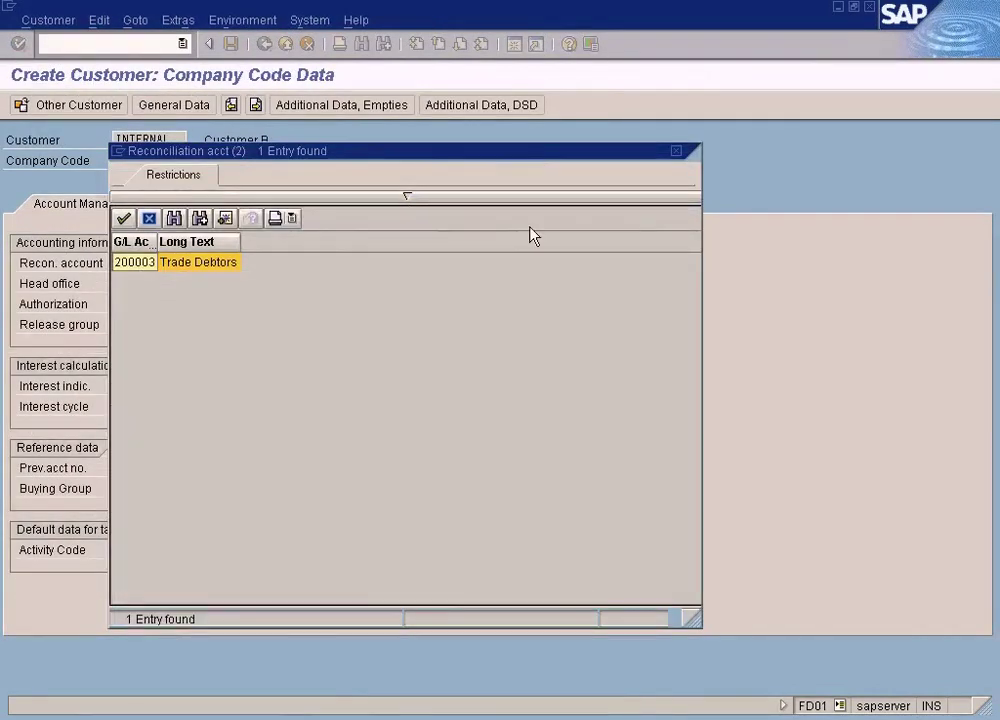
pyautogui.click(676, 152)
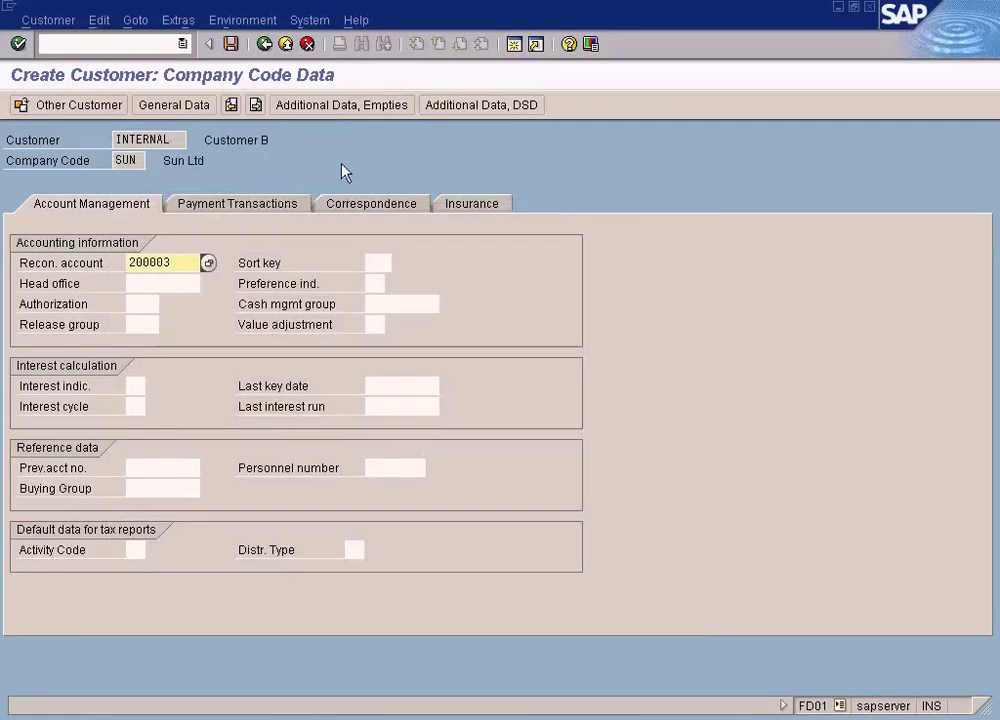
pyautogui.click(231, 45)
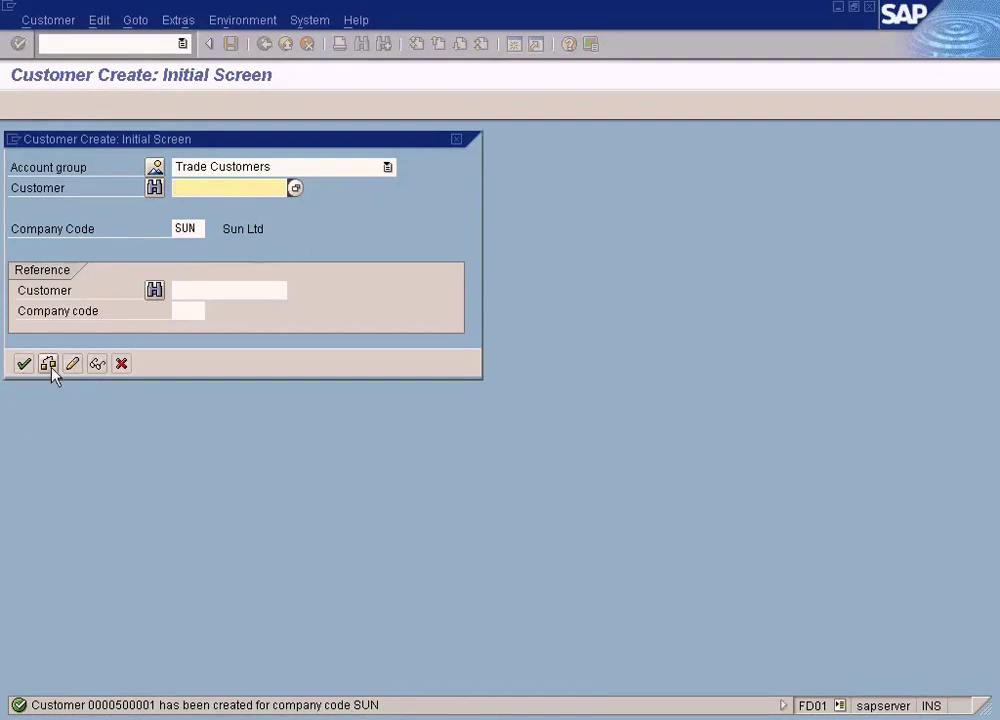
# Display customer 500001's company code SUN data through FD03 from SAP Easy Access.
pyautogui.click(97, 365)
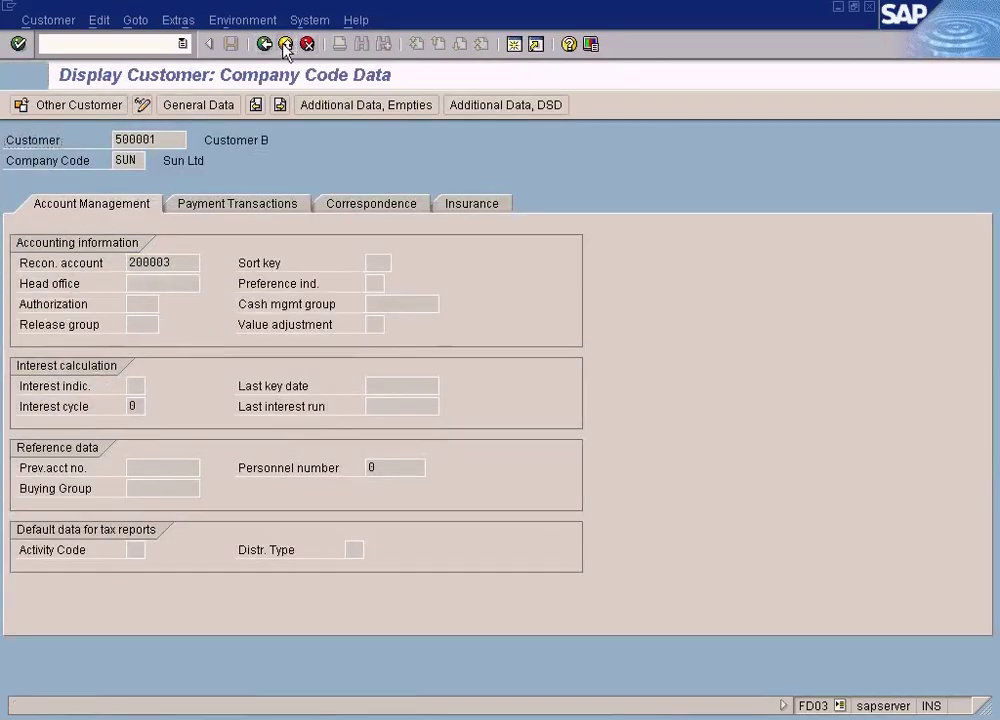
pyautogui.click(285, 44)
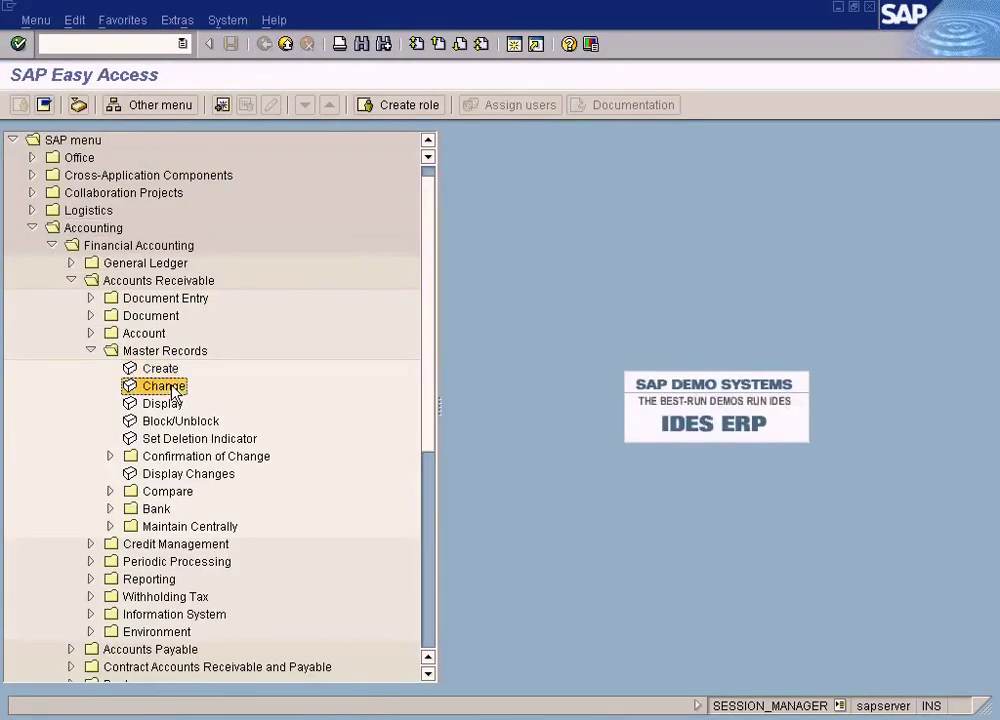
pyautogui.doubleClick(164, 404)
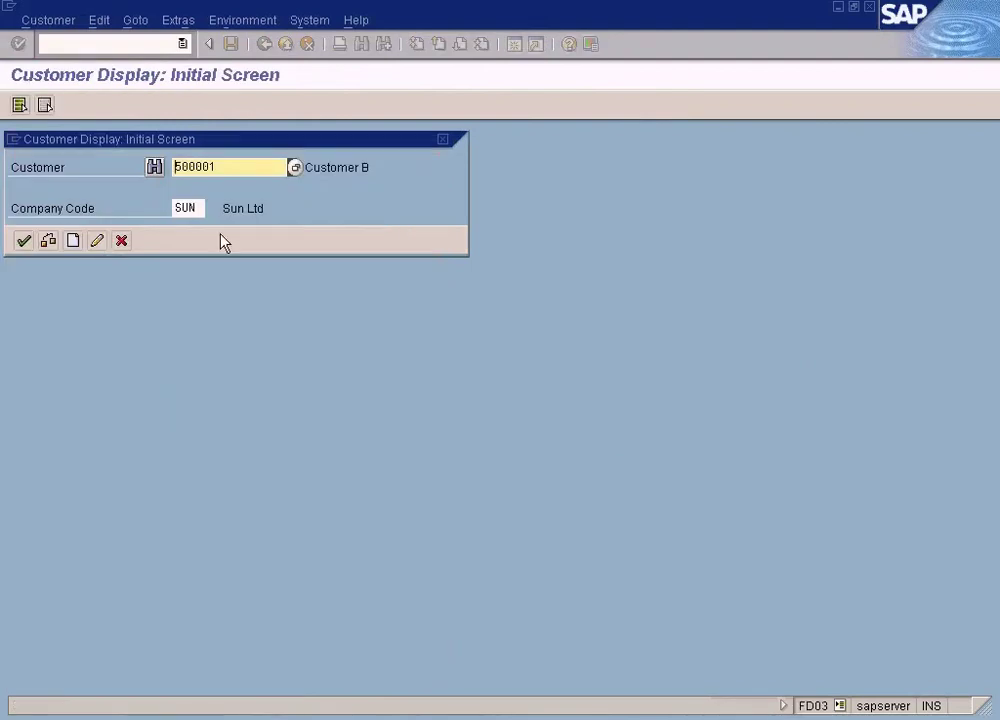
pyautogui.moveTo(237, 170); pyautogui.dragTo(110, 177)
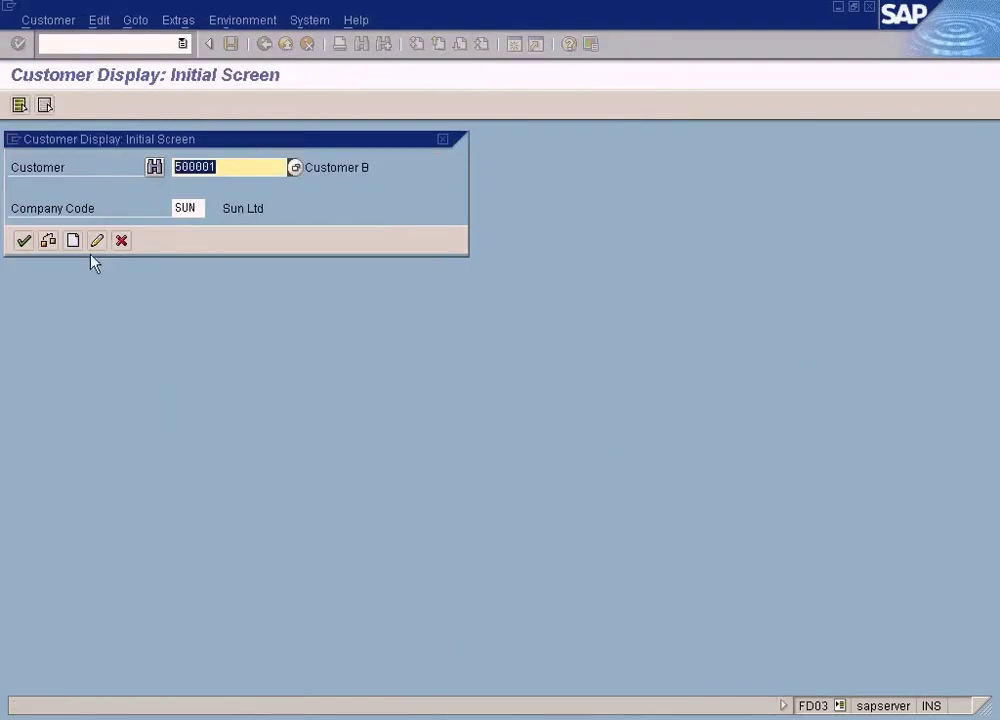
pyautogui.click(23, 242)
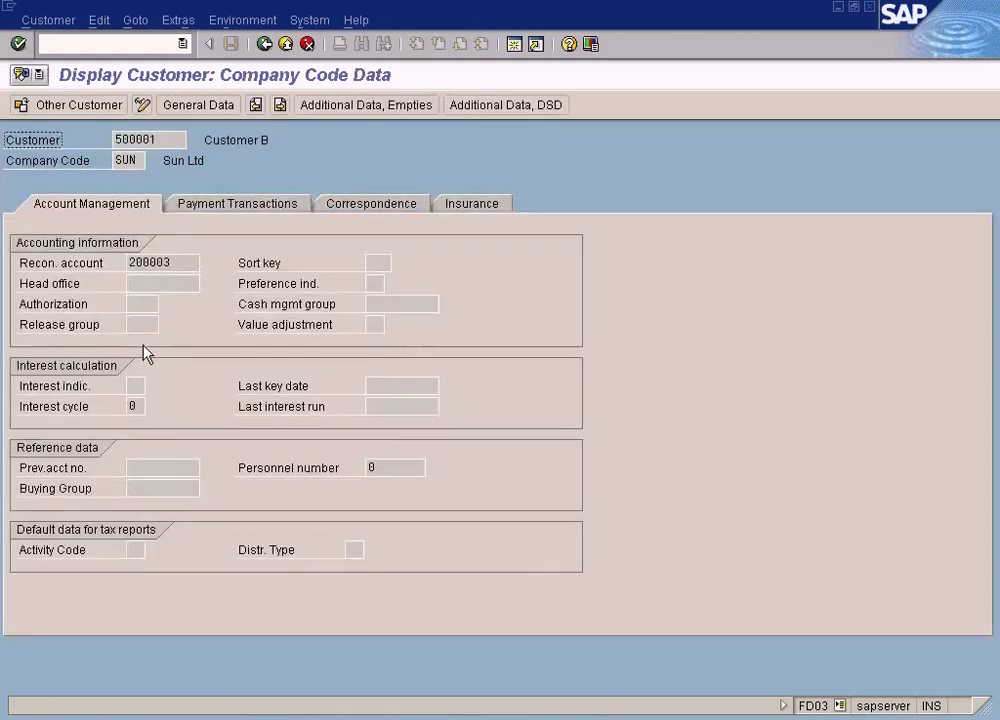
# Review the company code Payment Transactions, Correspondence and Account Management tabs.
pyautogui.click(241, 205)
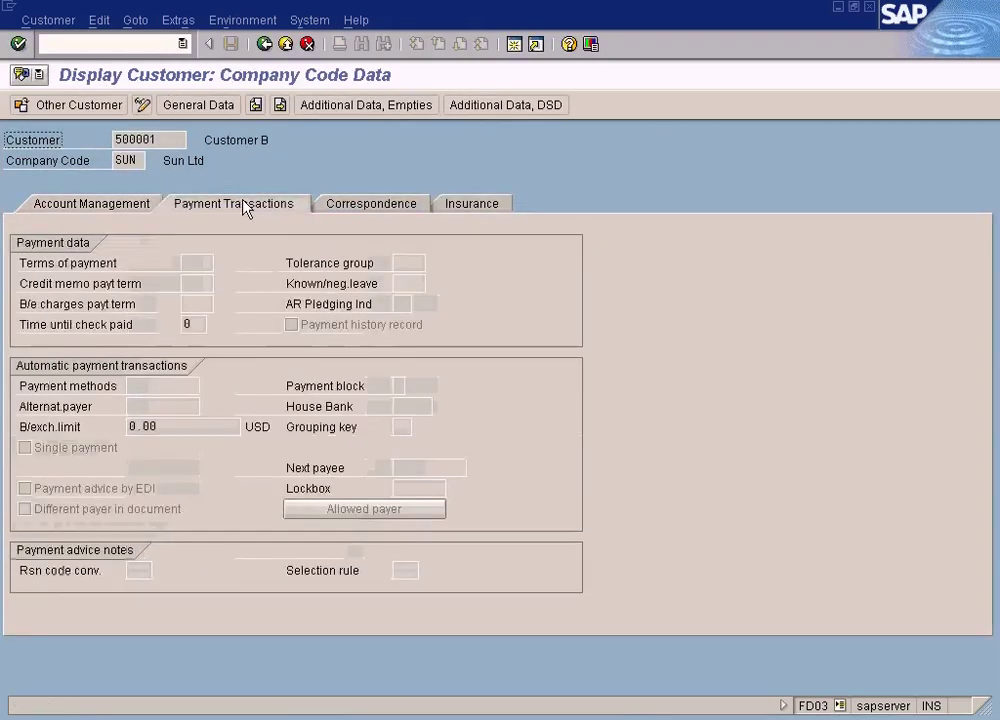
pyautogui.click(346, 206)
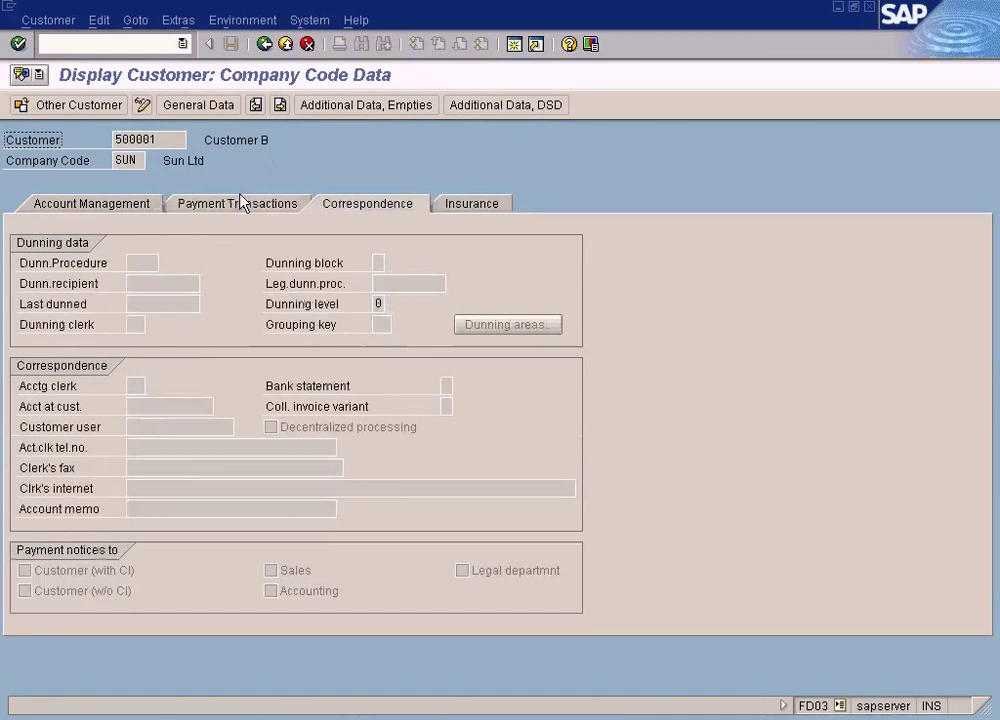
pyautogui.click(112, 207)
# Switch to general data and review the Address and Control Data tabs.
pyautogui.click(222, 107)
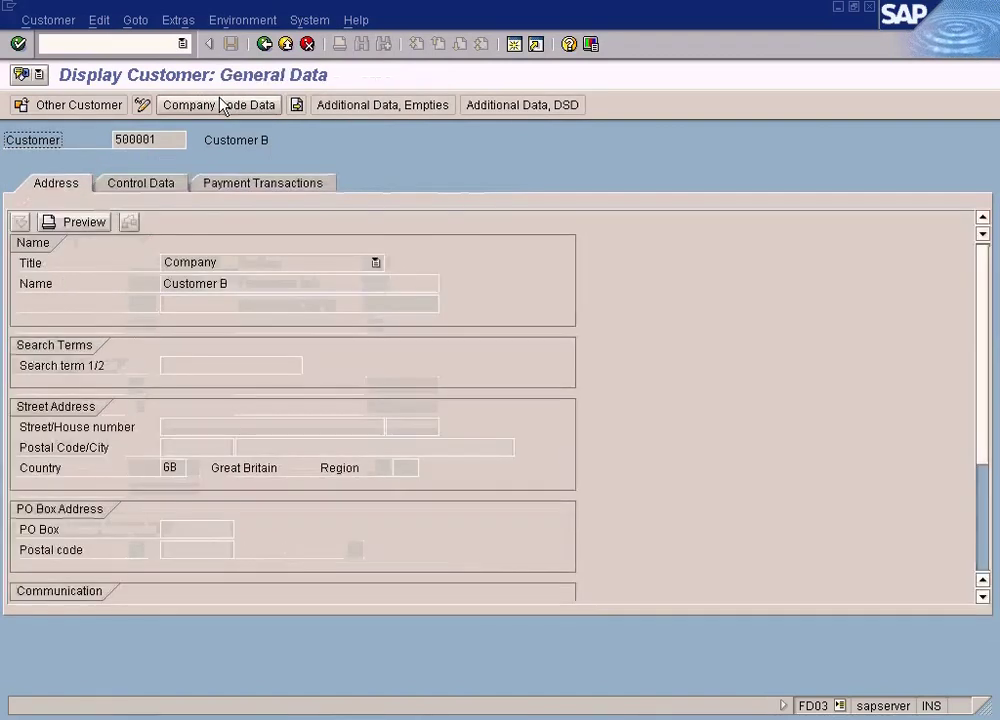
pyautogui.click(142, 190)
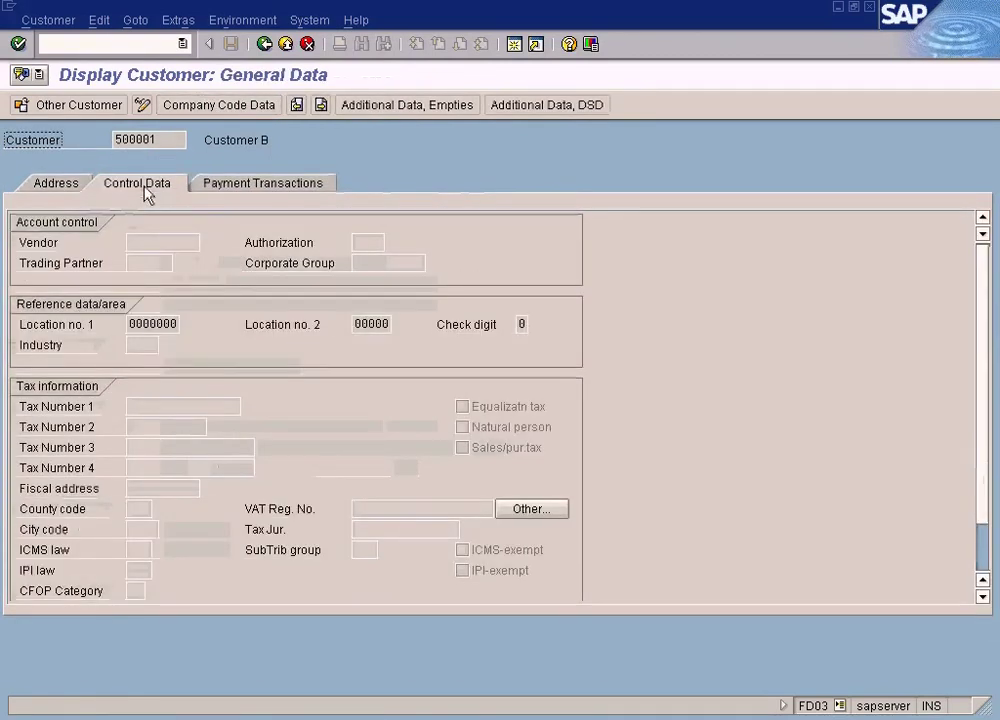
pyautogui.click(65, 191)
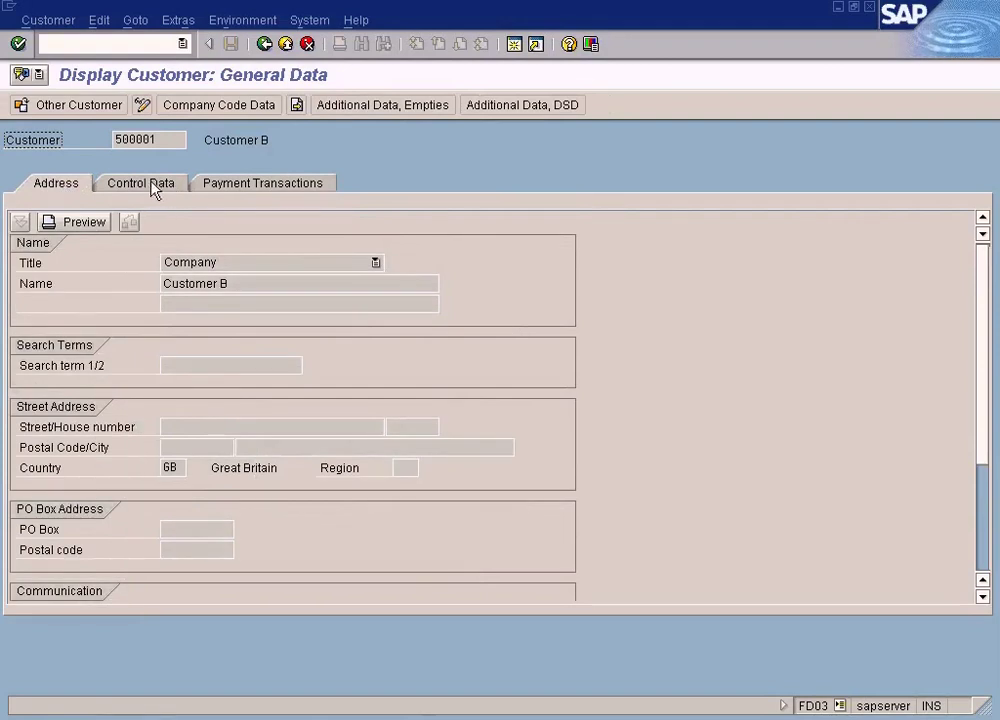
pyautogui.click(228, 189)
pyautogui.click(147, 192)
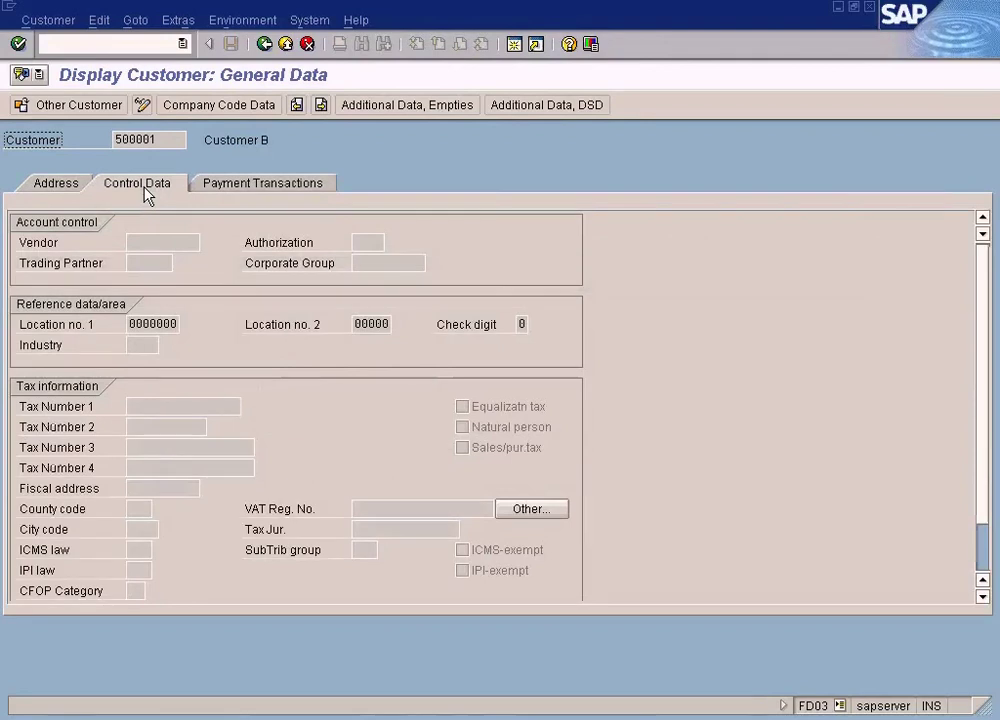
pyautogui.click(58, 190)
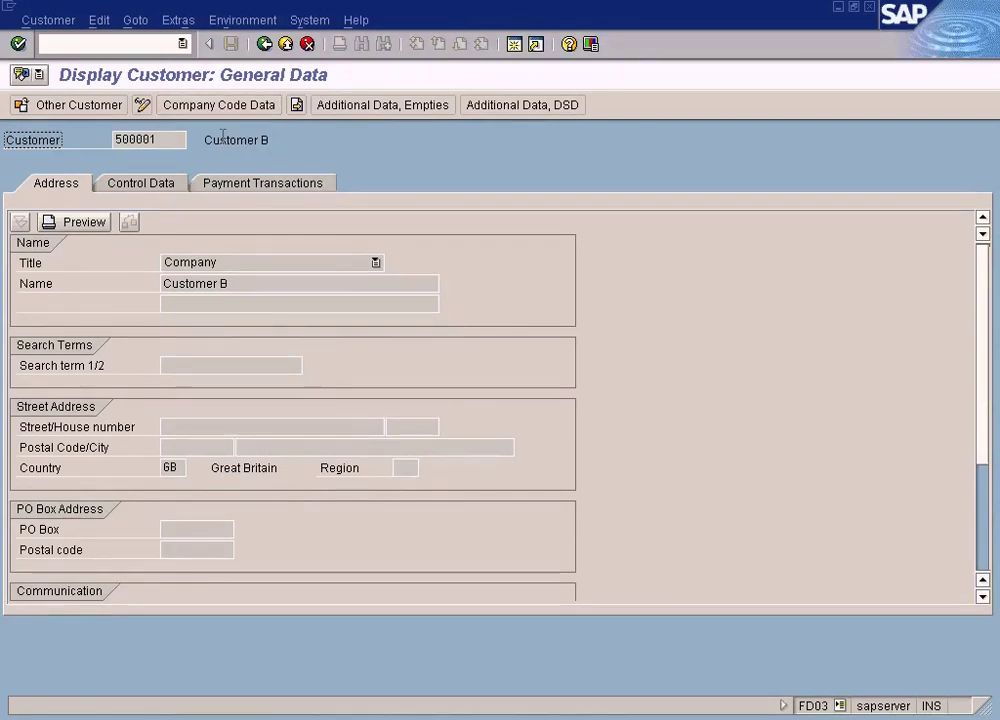
# Recheck general Control Data, Payment Transactions and Address tabs, then exit the customer display.
pyautogui.click(205, 104)
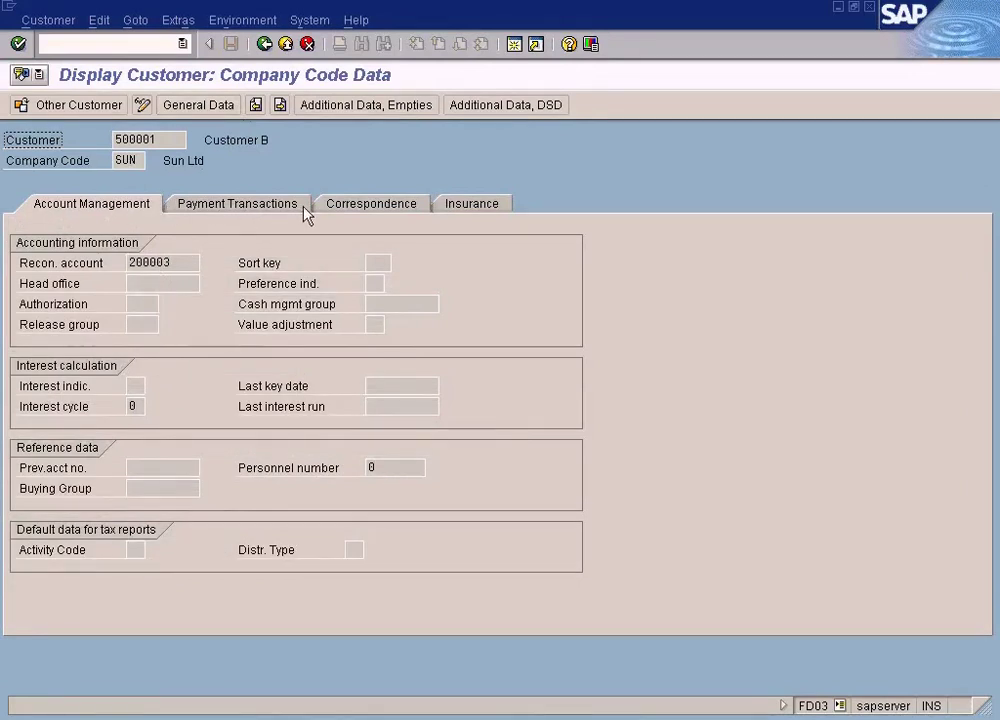
pyautogui.click(206, 106)
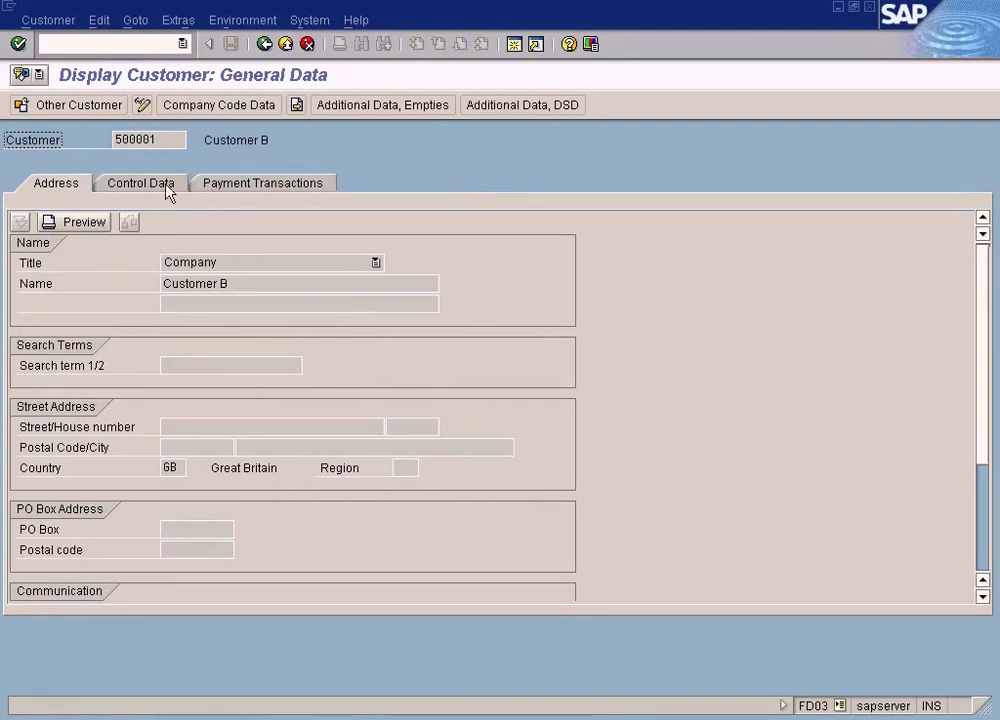
pyautogui.click(166, 187)
pyautogui.click(275, 187)
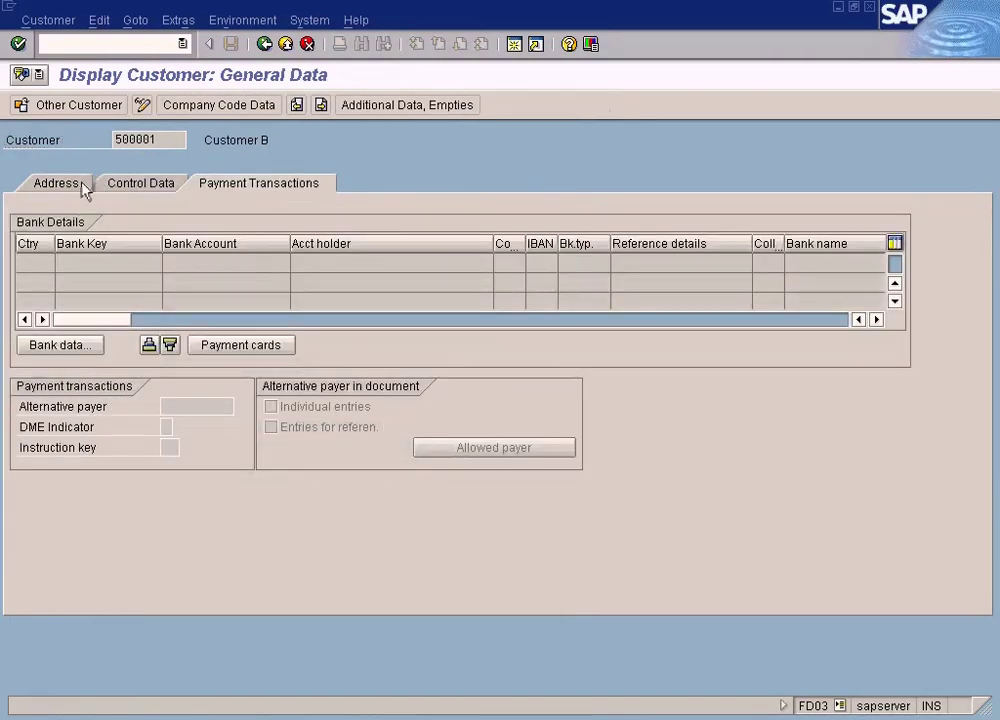
pyautogui.click(85, 187)
pyautogui.click(127, 187)
pyautogui.click(220, 187)
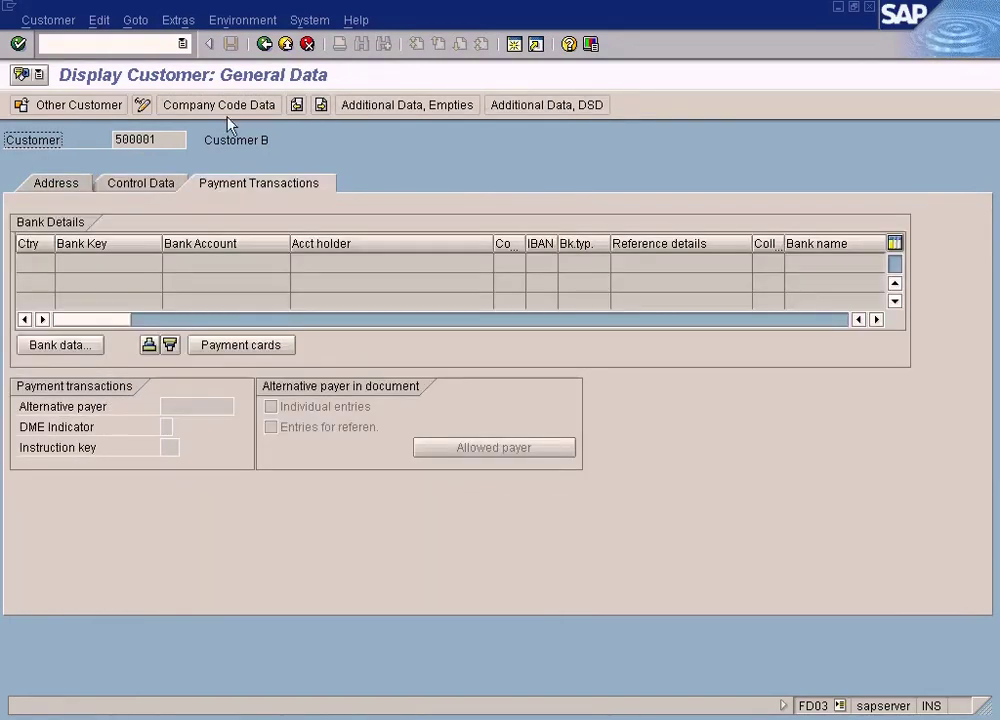
pyautogui.click(110, 183)
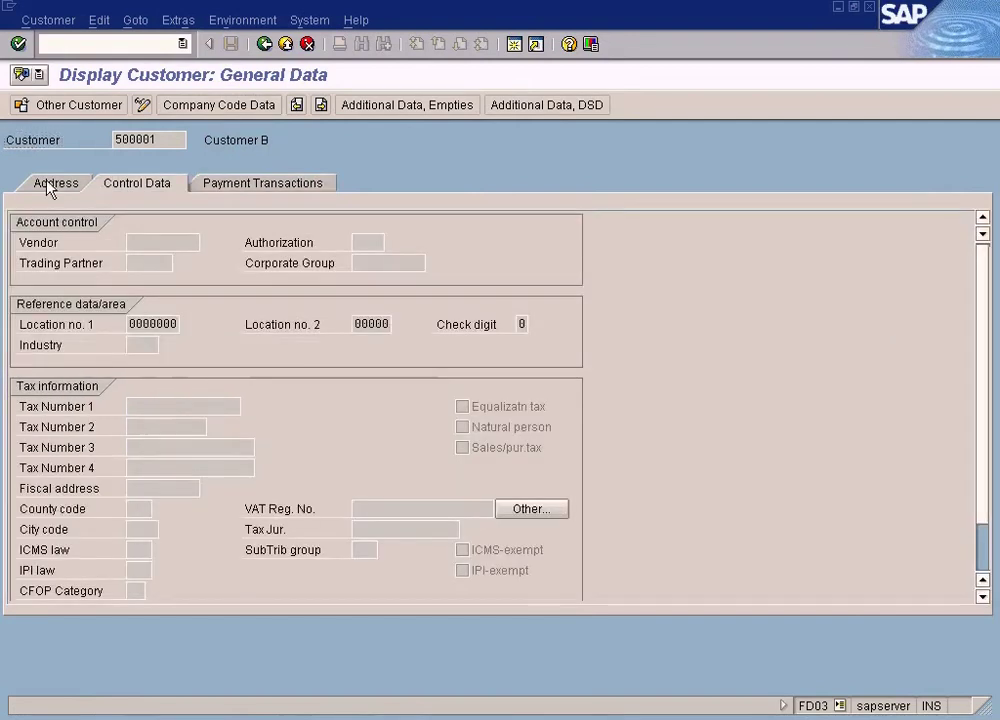
pyautogui.click(52, 186)
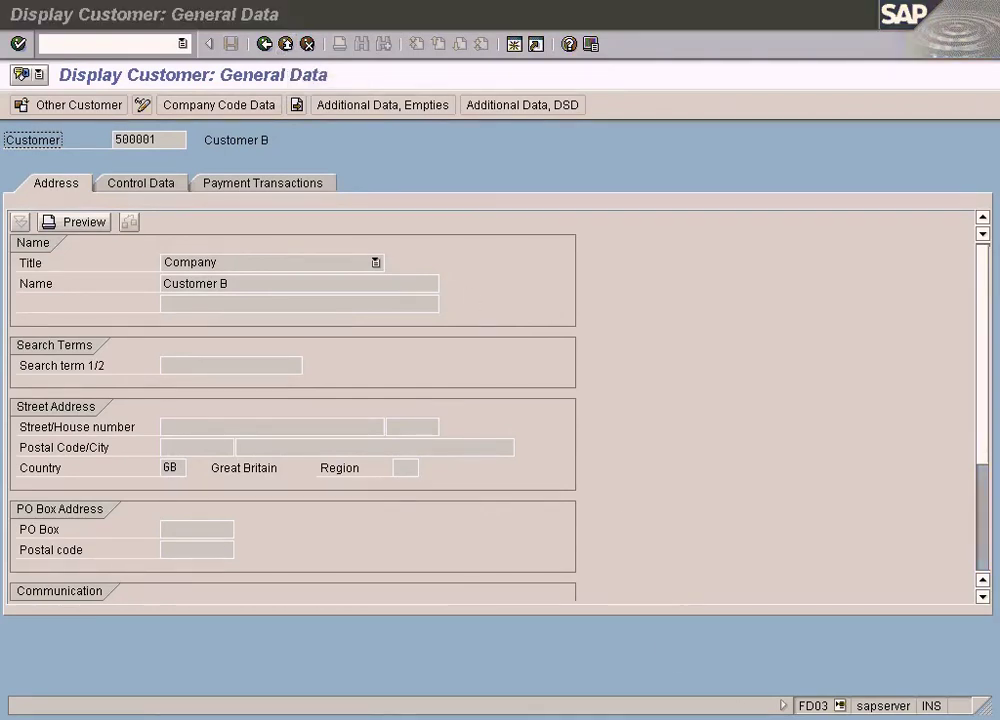
pyautogui.click(272, 257)
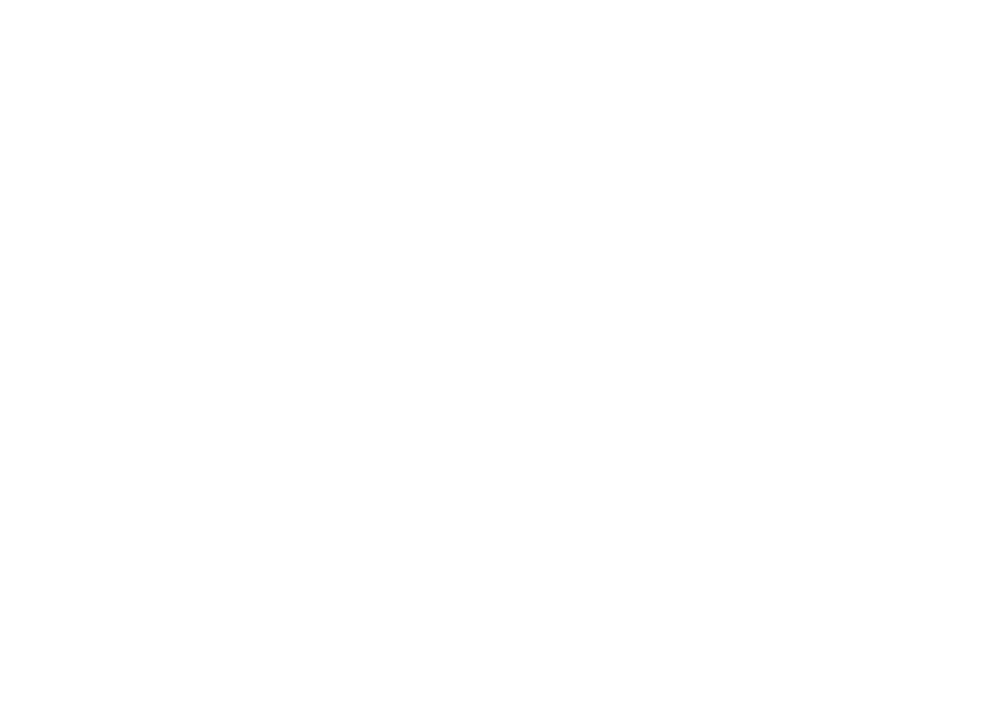